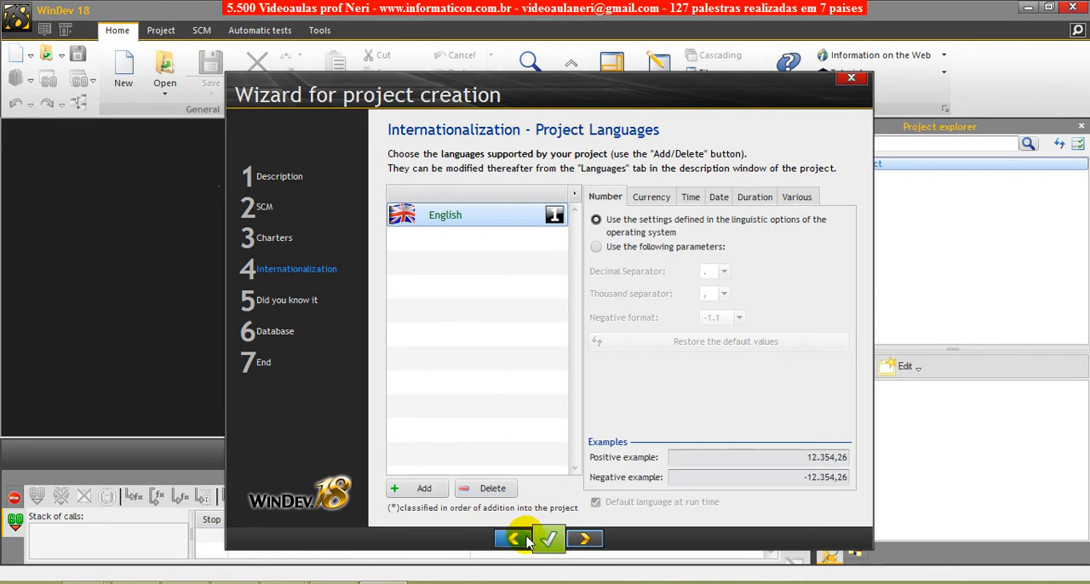
- Review the earlier wizard pages back to the operating system choice, and return to the project languages page
click(521, 540)
click(521, 539)
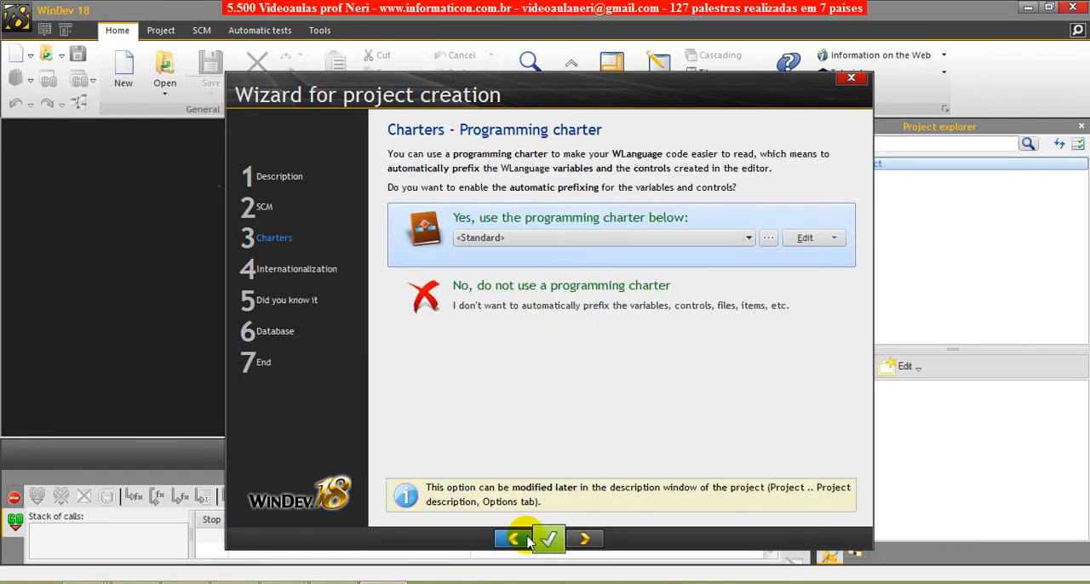
click(522, 540)
click(522, 539)
click(521, 539)
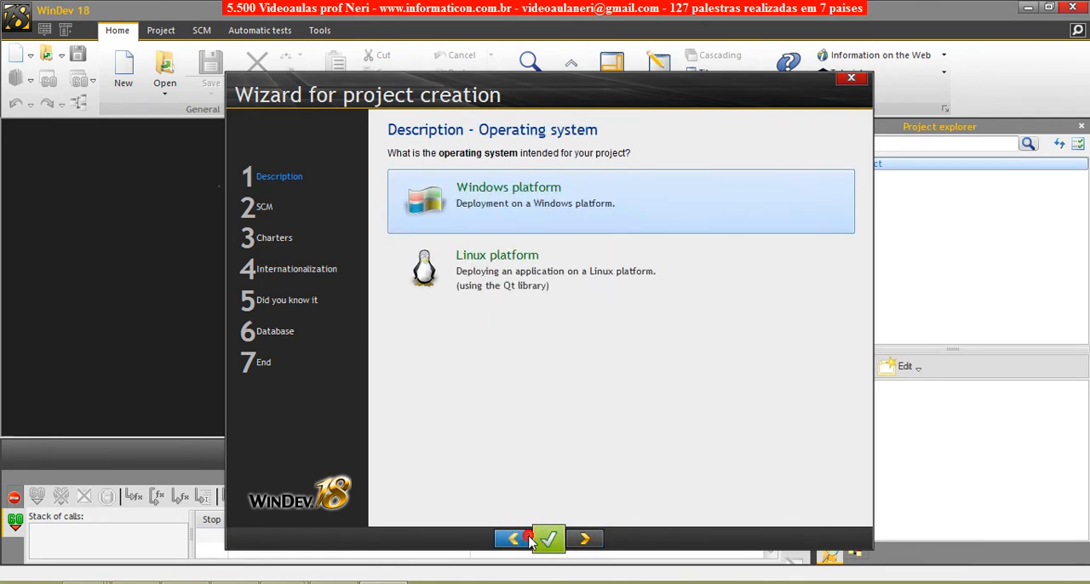
click(521, 540)
click(587, 541)
click(588, 541)
click(588, 541)
click(588, 541)
click(588, 541)
click(588, 541)
click(588, 541)
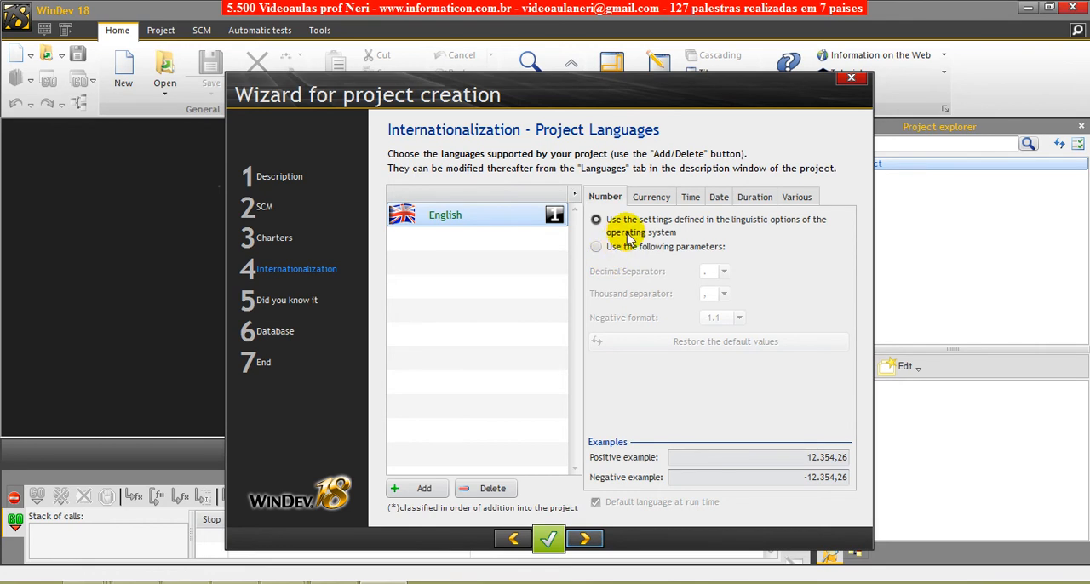
- Examine the currency, time, date, duration, various and number settings for English
click(651, 198)
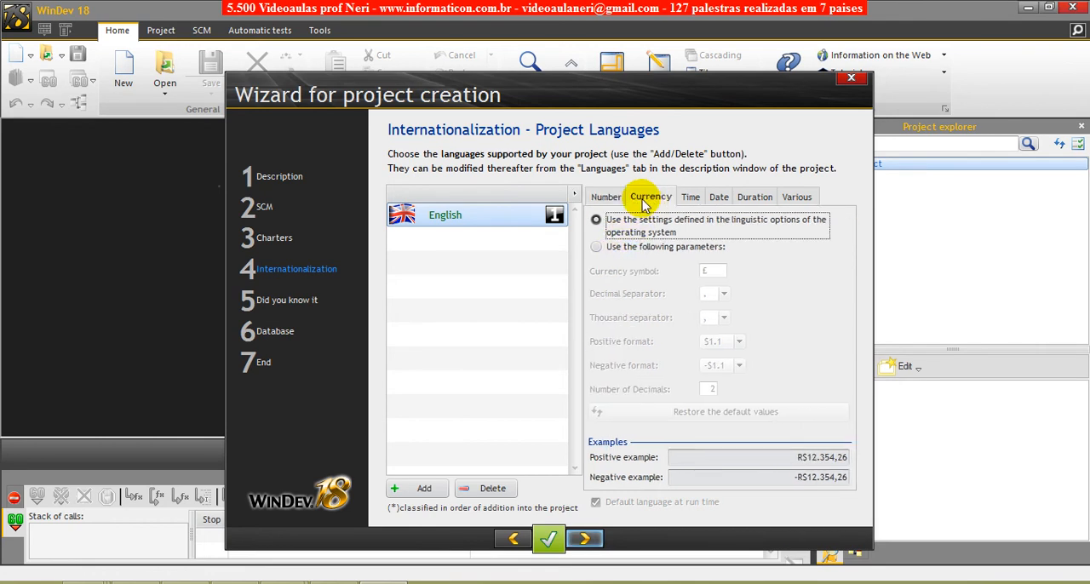
click(689, 197)
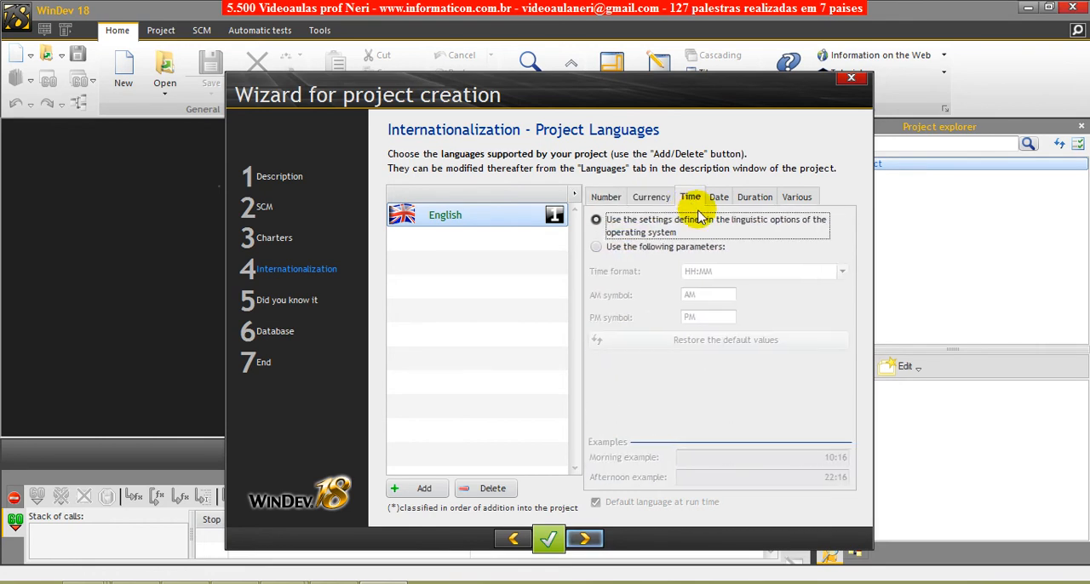
click(718, 198)
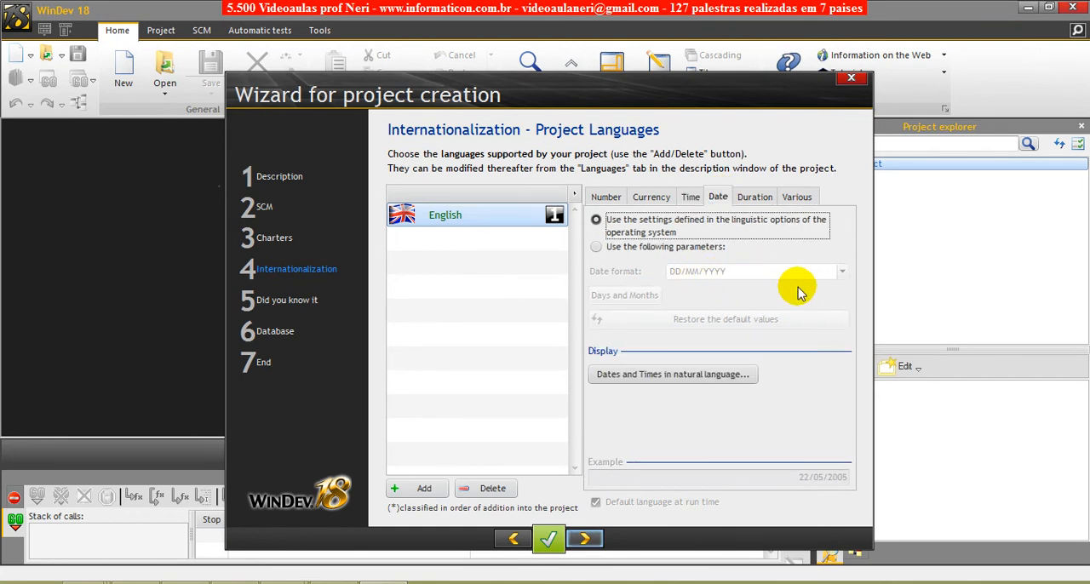
click(758, 199)
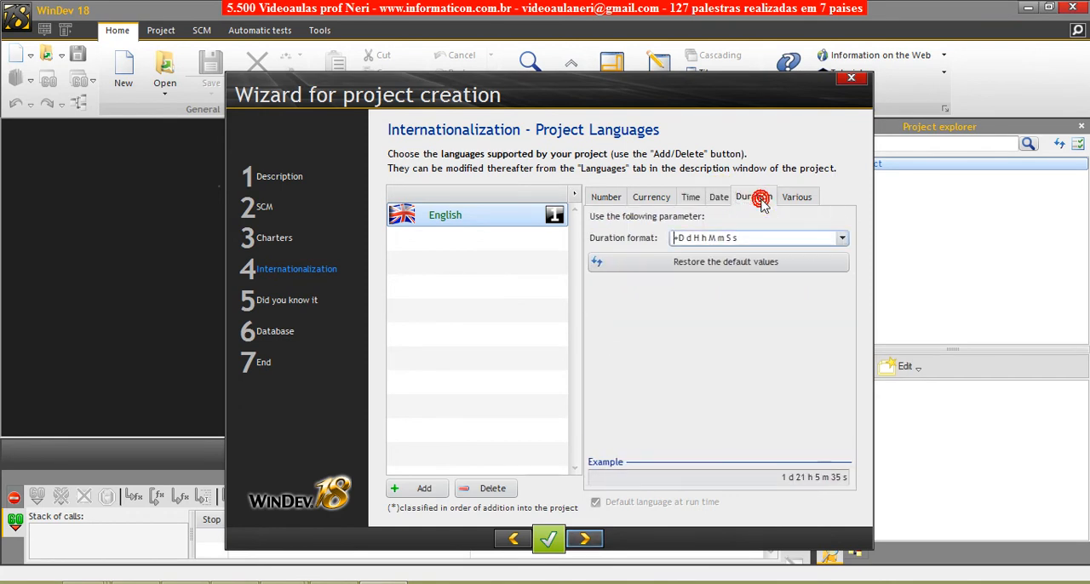
click(808, 197)
click(606, 196)
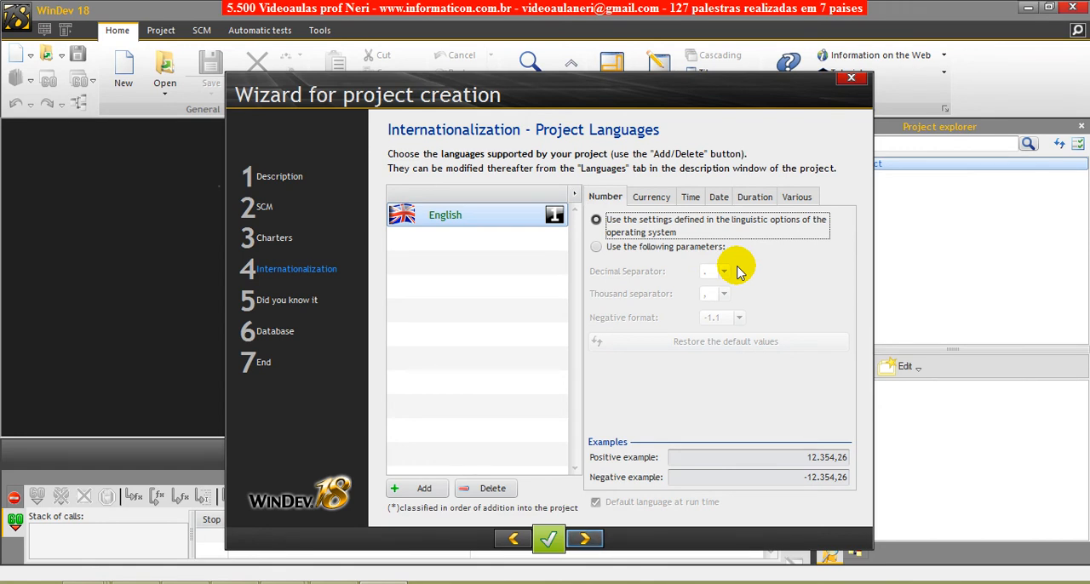
- Add Brazilian Portuguese to the languages supported by the project
click(425, 491)
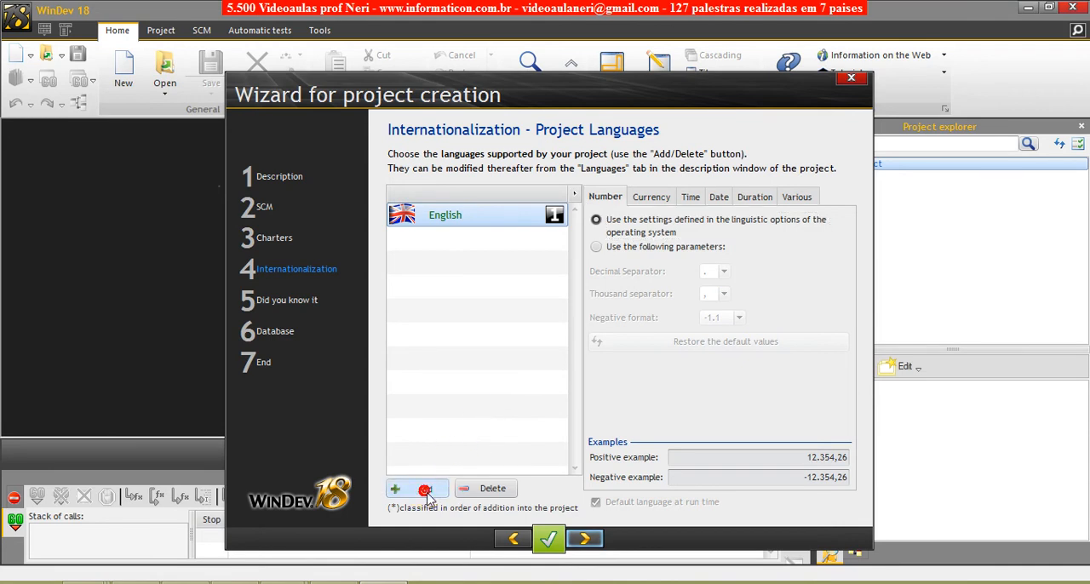
click(347, 183)
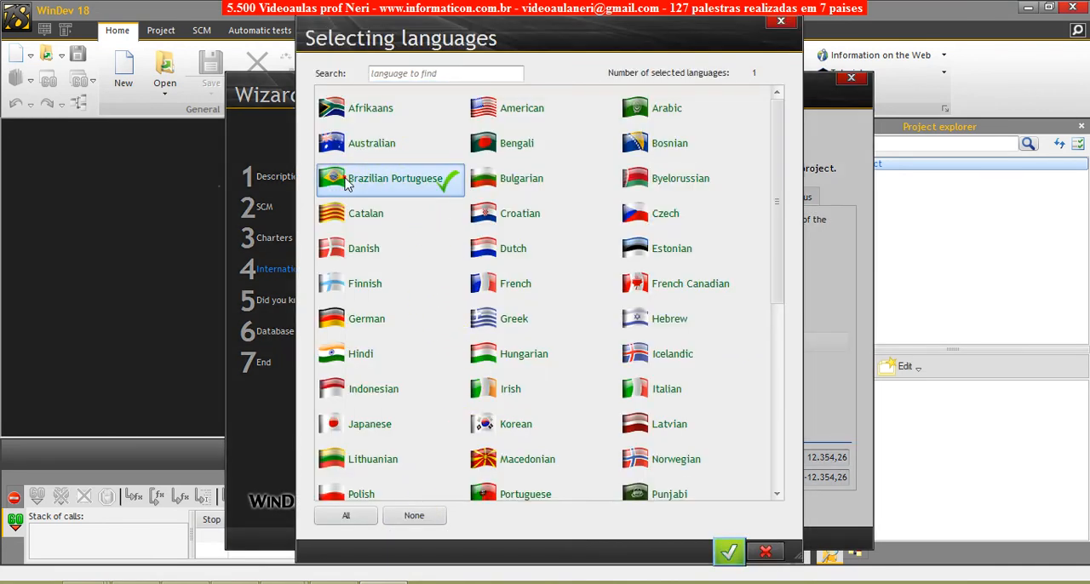
key(Return)
- Add Spanish to the languages supported by the project
click(426, 492)
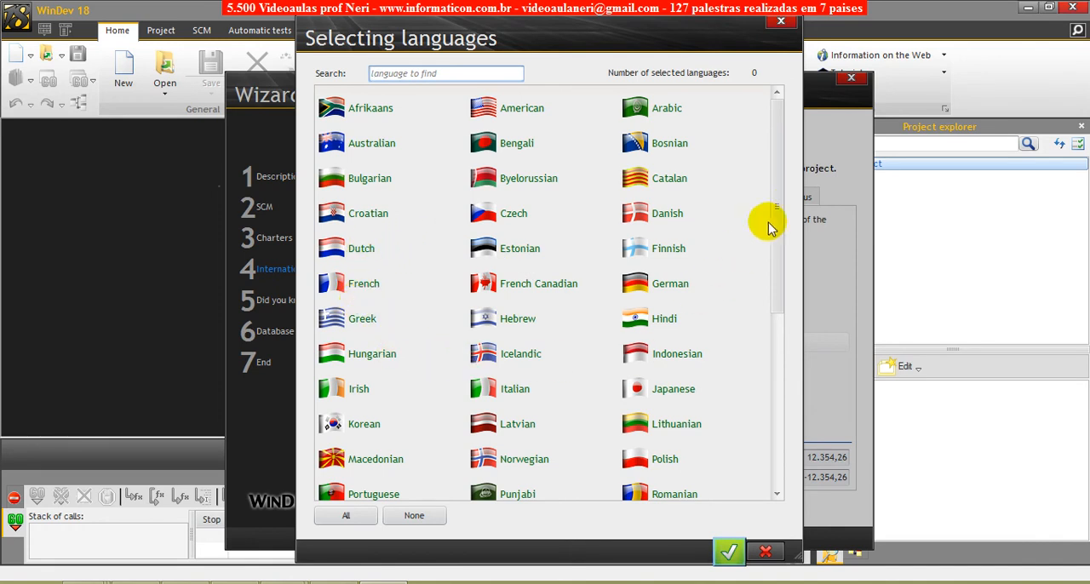
drag(782, 204, 761, 373)
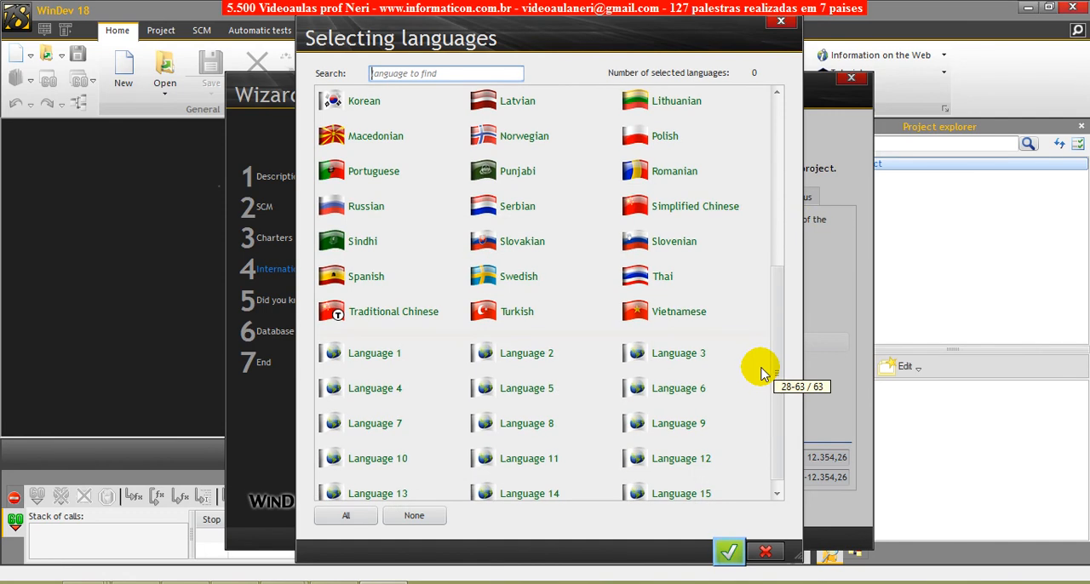
double_click(337, 277)
- Examine the currency, time and date settings for Brazilian Portuguese
click(477, 241)
click(443, 214)
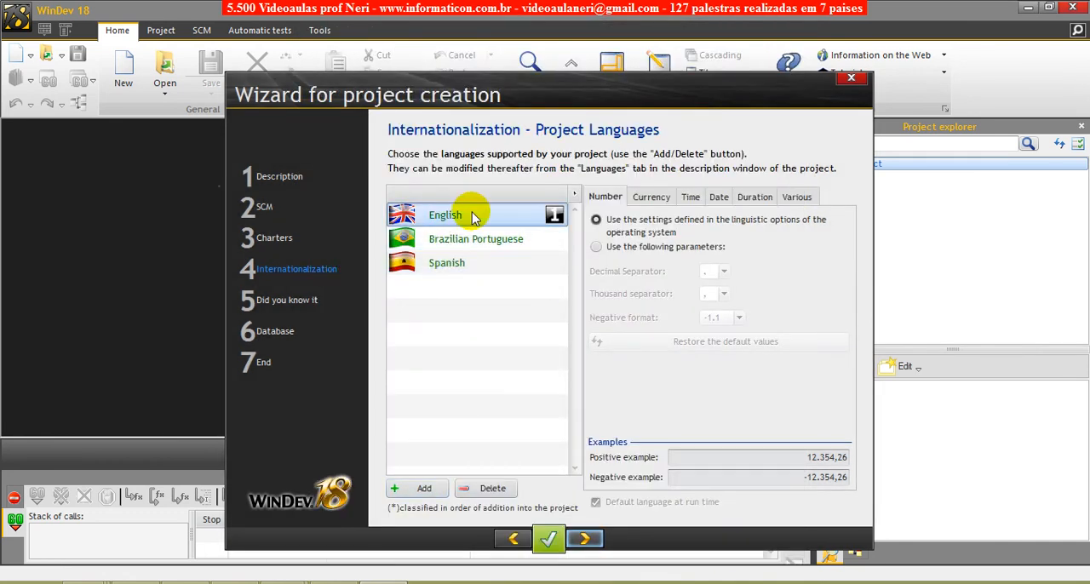
click(435, 241)
click(647, 198)
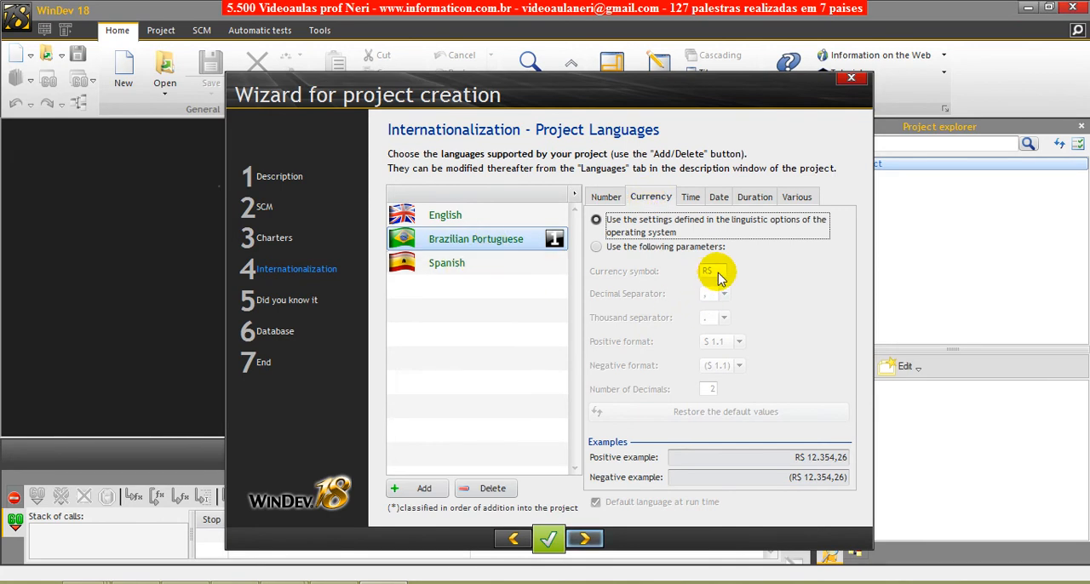
click(692, 198)
click(718, 197)
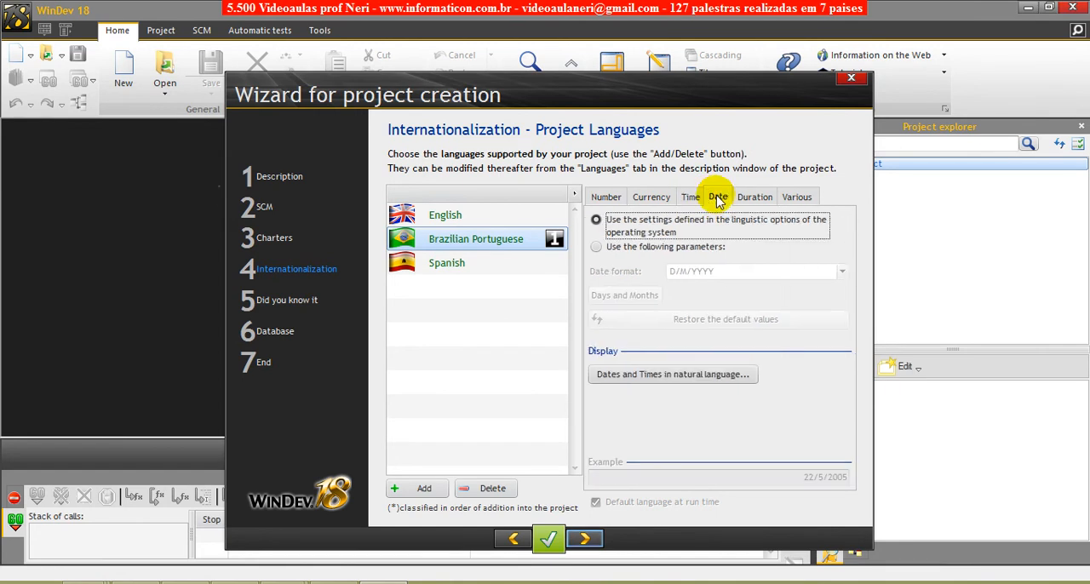
- Give Brazilian Portuguese its own date parameters with the format DD/MM/YYYY
click(610, 247)
click(842, 273)
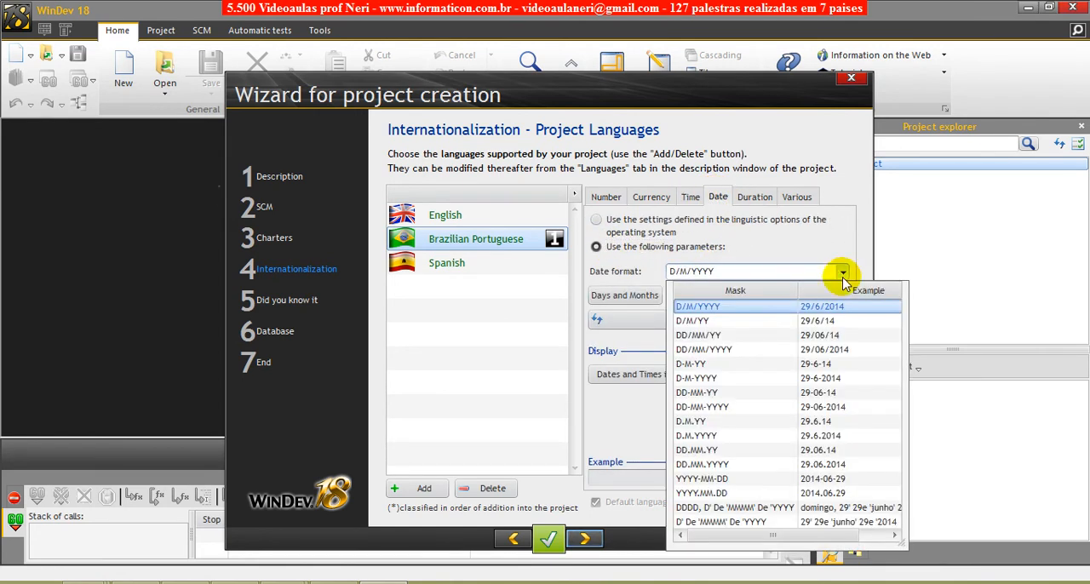
click(728, 349)
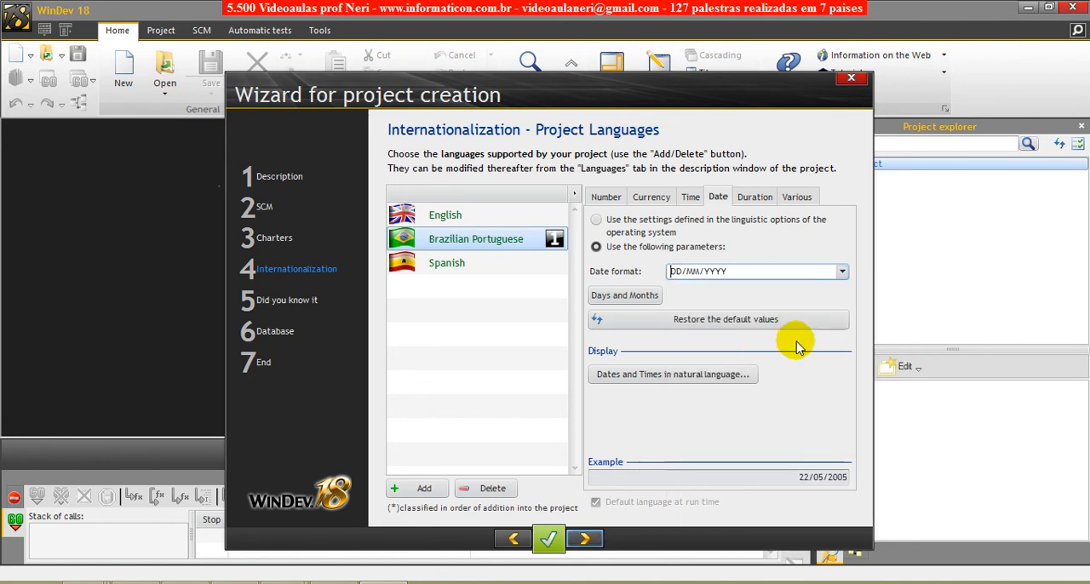
- Examine the date, currency and number settings for Spanish
click(444, 272)
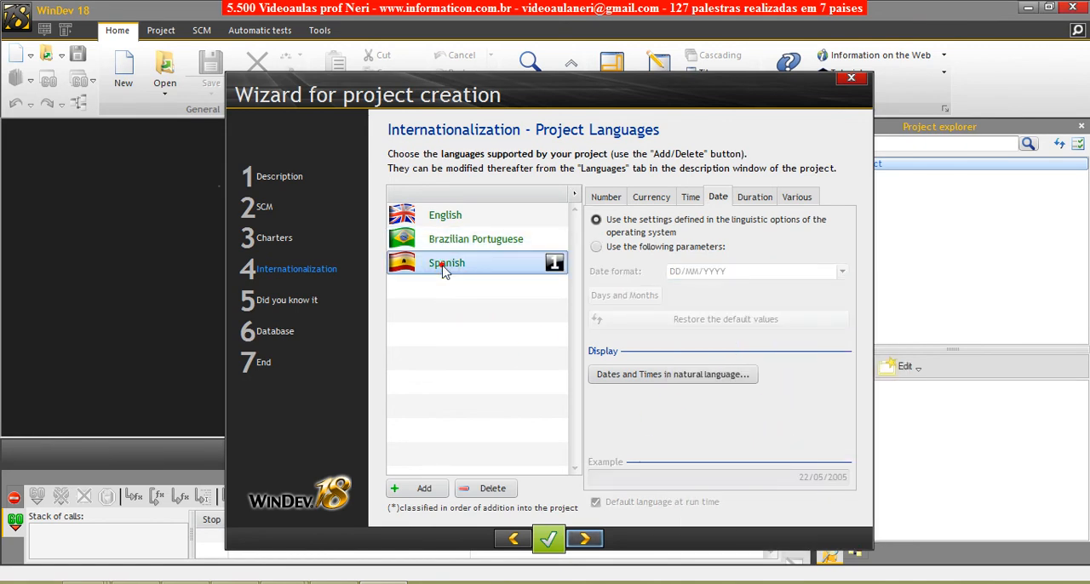
click(653, 197)
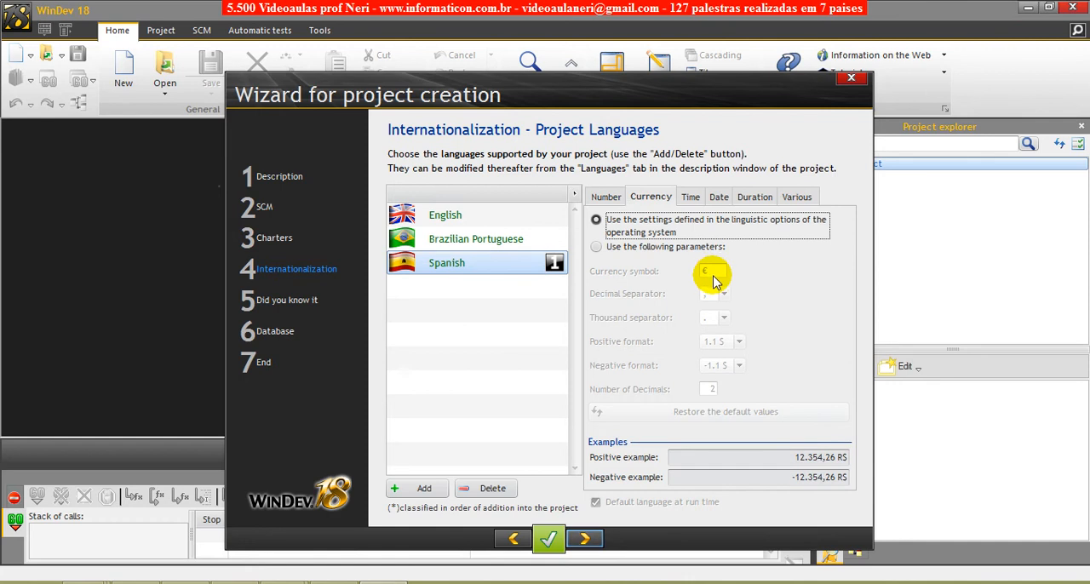
click(606, 197)
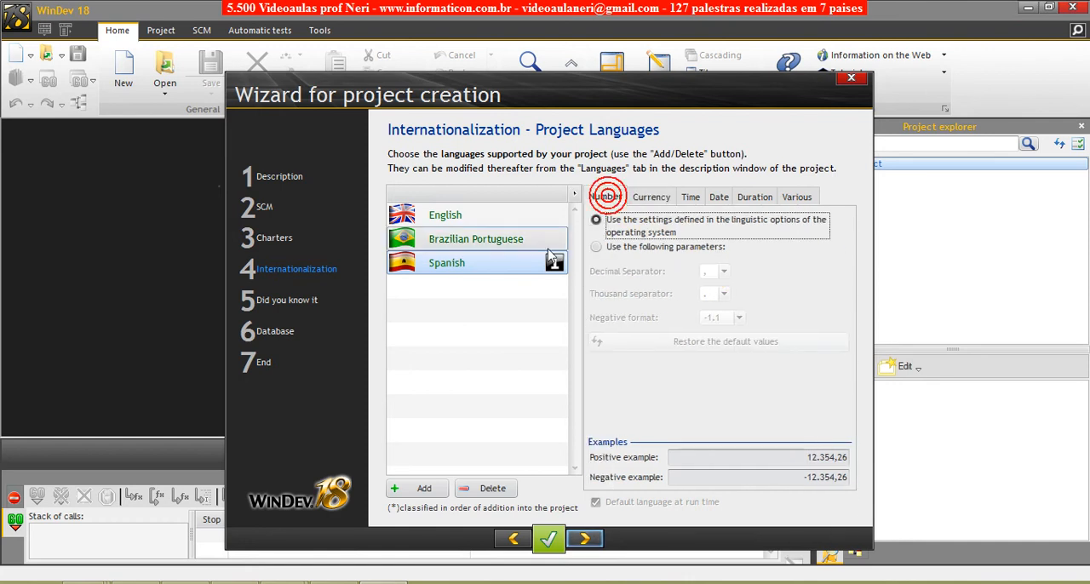
- Compare the number format settings of English, Brazilian Portuguese and Spanish
click(435, 242)
click(438, 215)
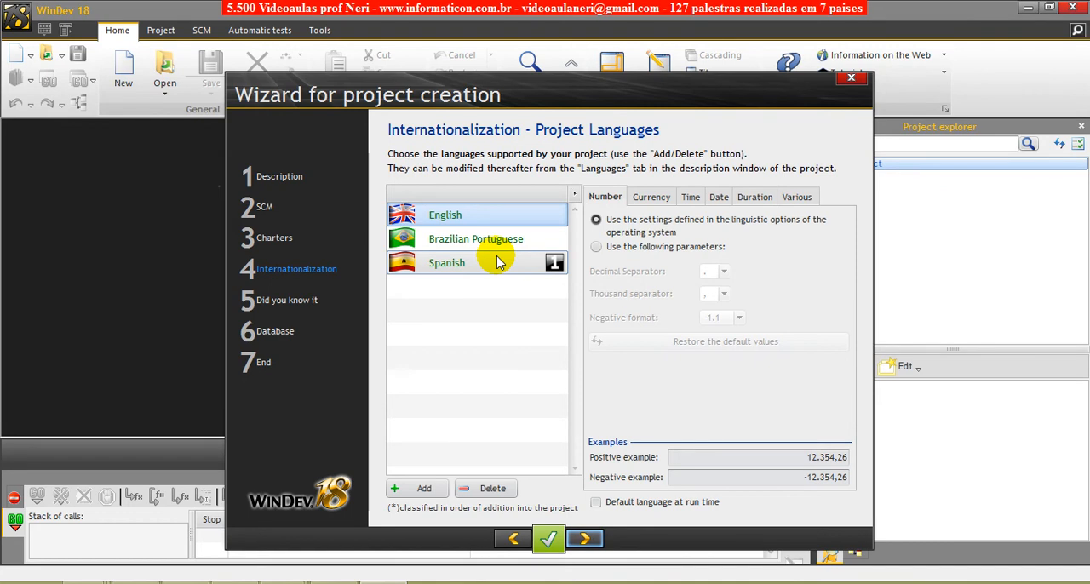
click(474, 240)
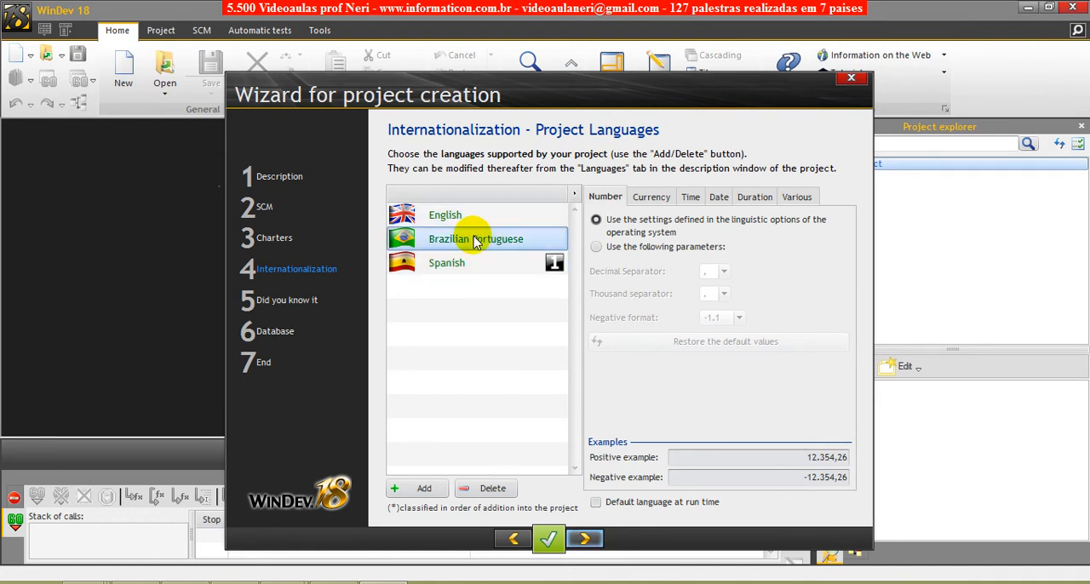
click(449, 217)
click(451, 239)
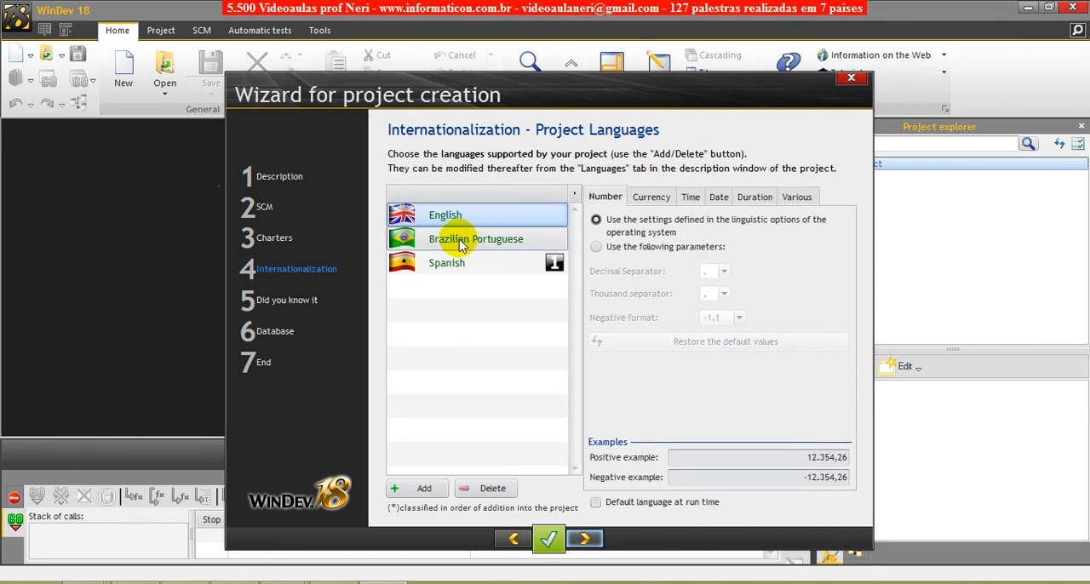
click(450, 264)
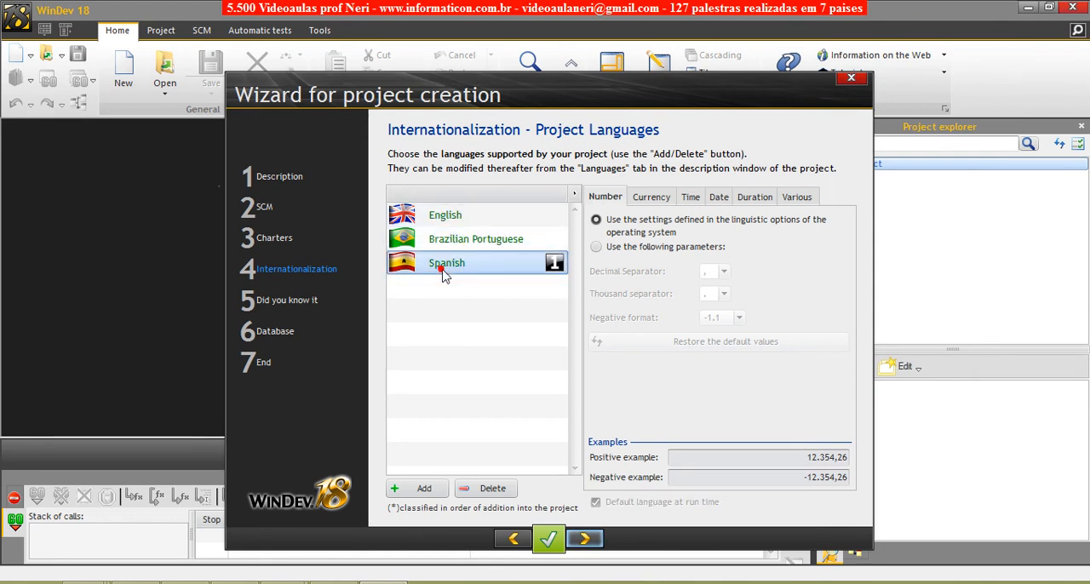
click(440, 243)
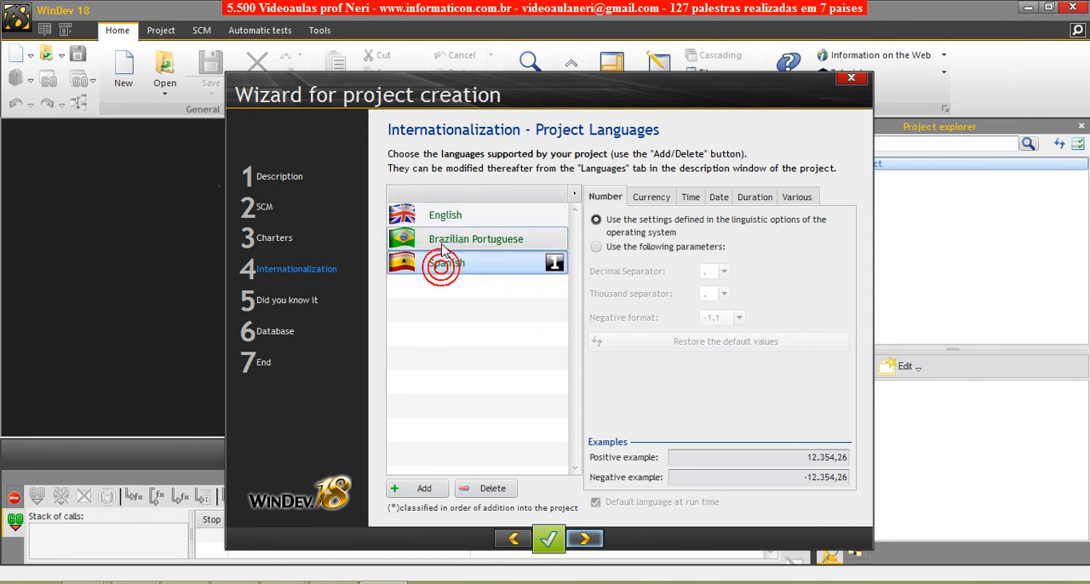
click(443, 218)
click(451, 239)
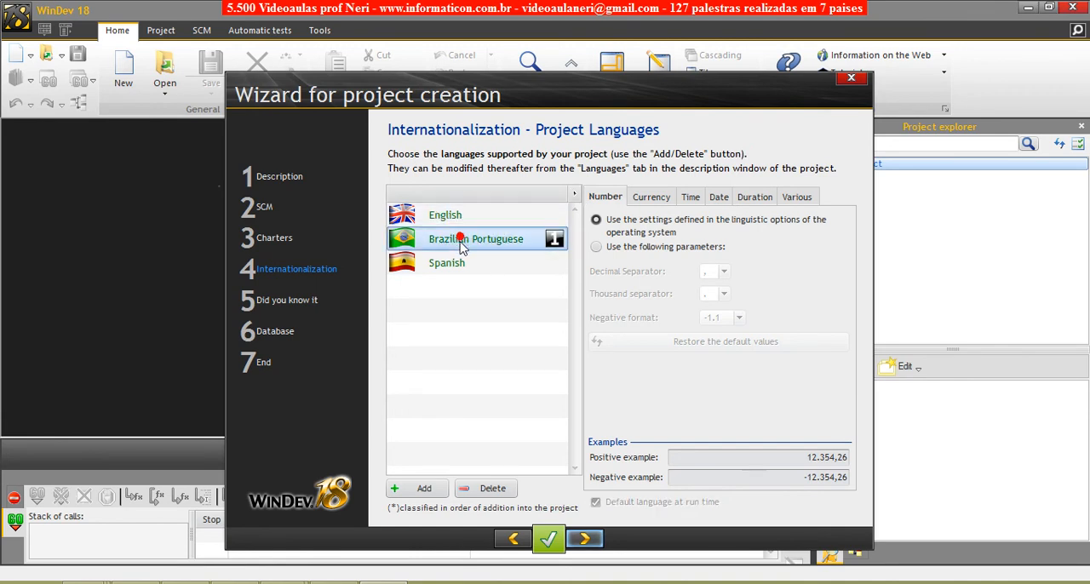
click(454, 265)
click(437, 213)
click(447, 243)
click(443, 217)
click(449, 239)
click(444, 264)
click(448, 241)
click(441, 217)
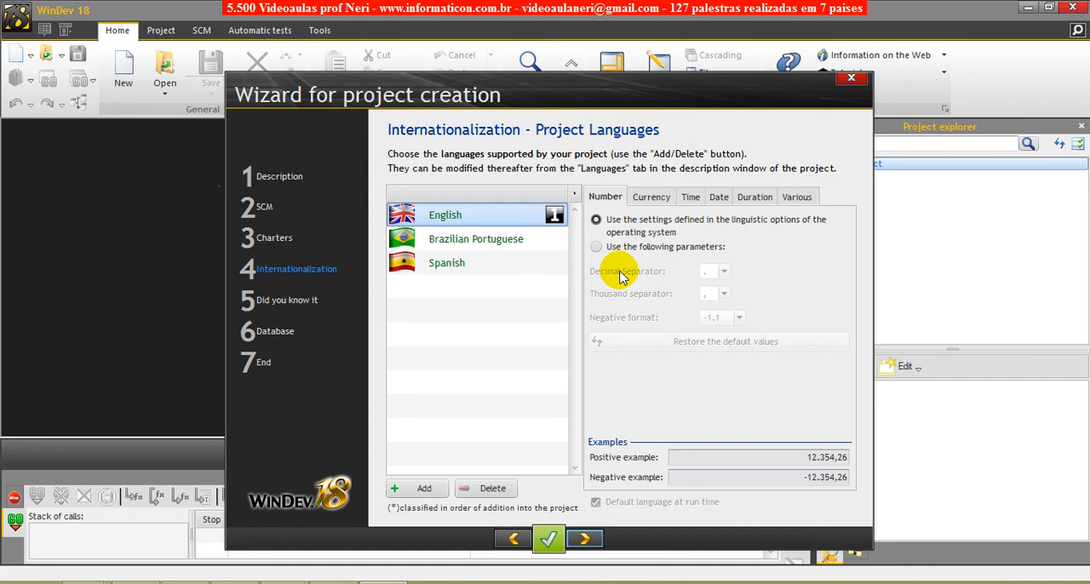
- Delete Brazilian Portuguese and Spanish from the project languages, keeping only English
click(508, 245)
click(490, 490)
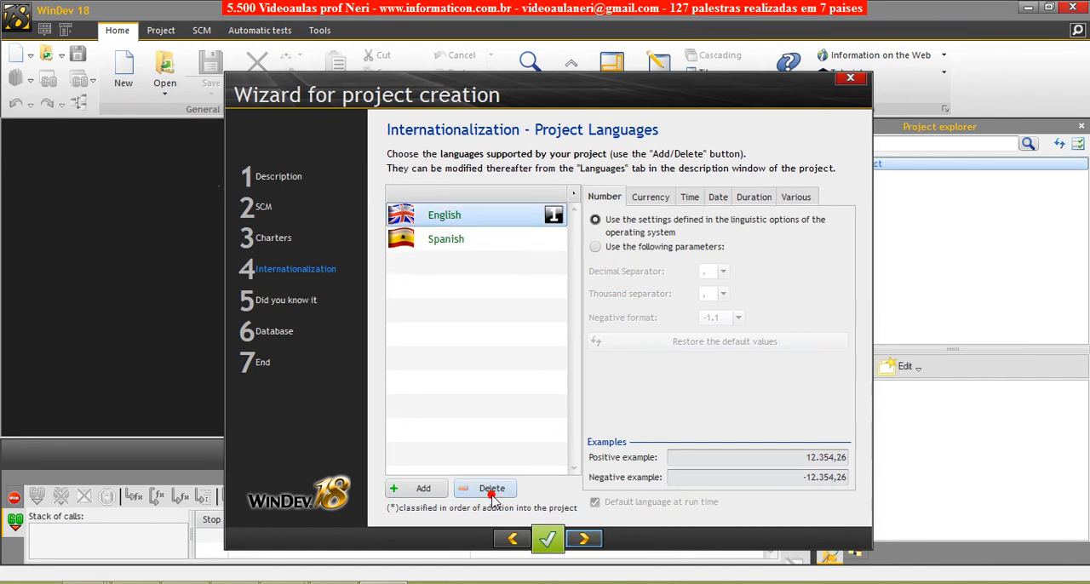
click(463, 244)
click(492, 489)
click(477, 224)
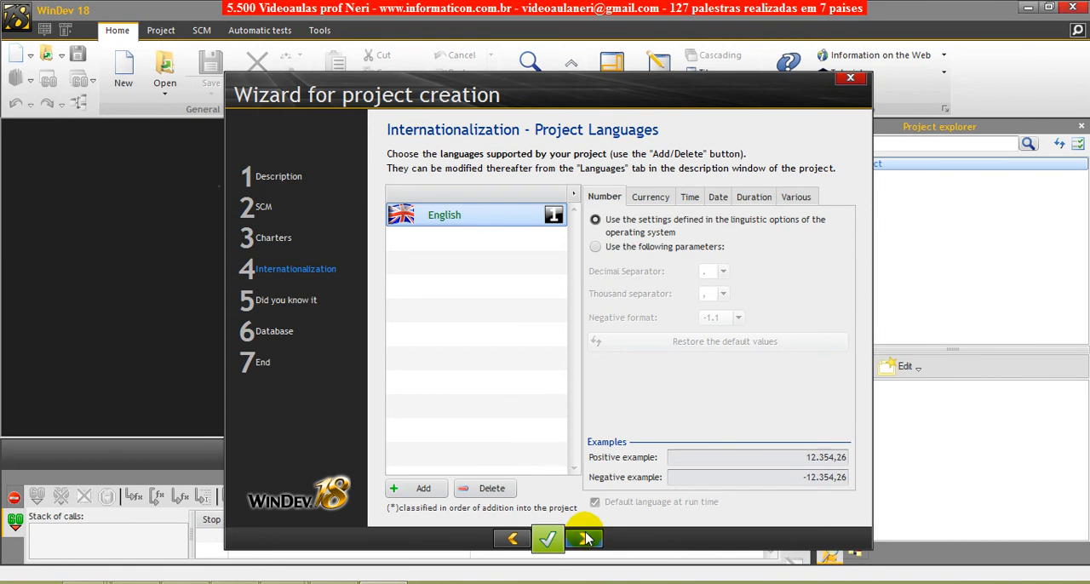
- Advance to the "Did you know it" page and choose to display that window when starting the application
click(585, 540)
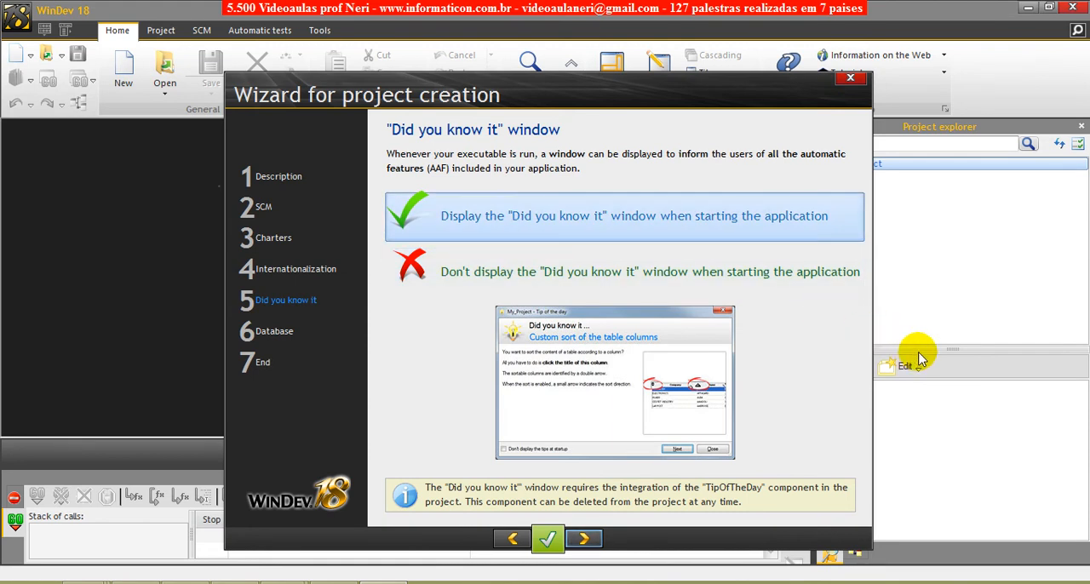
click(475, 281)
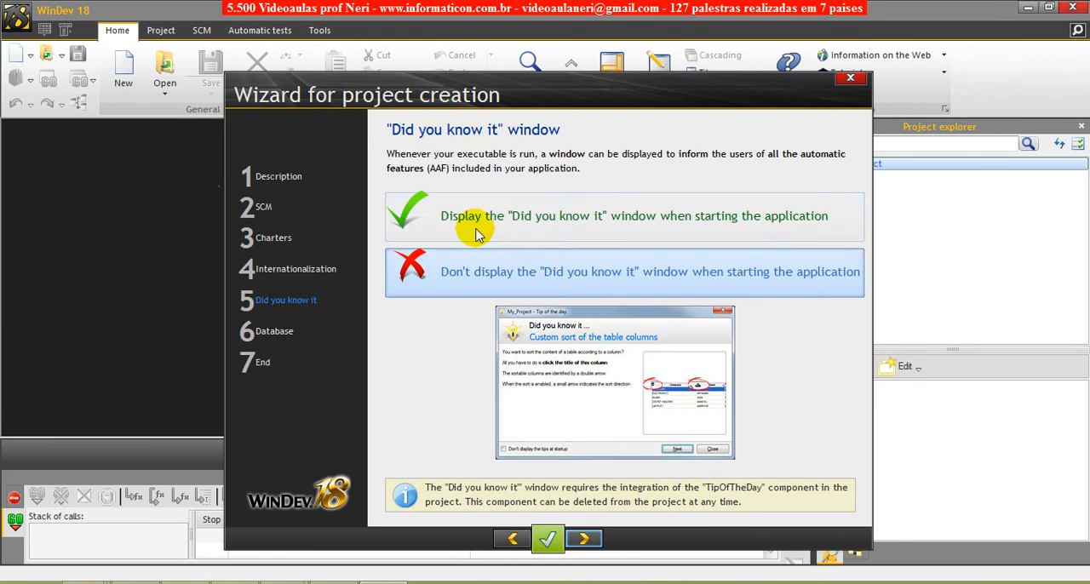
click(475, 230)
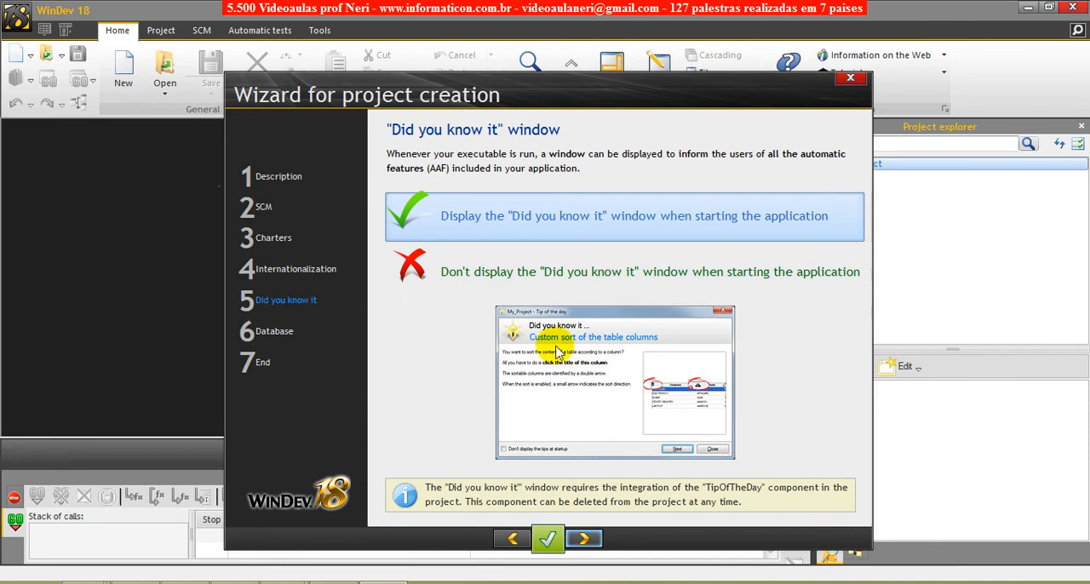
click(541, 278)
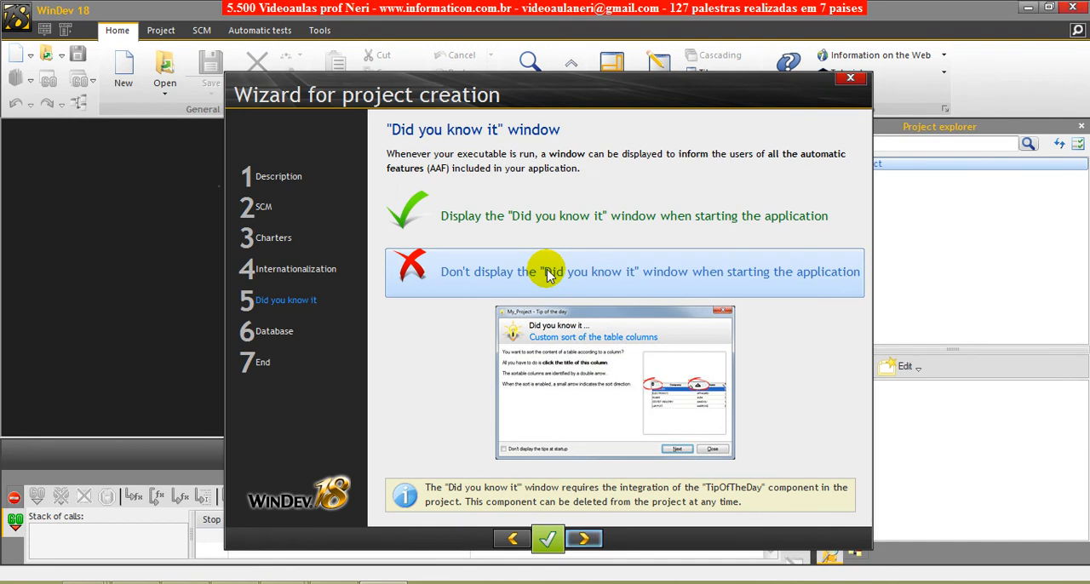
click(559, 236)
click(575, 275)
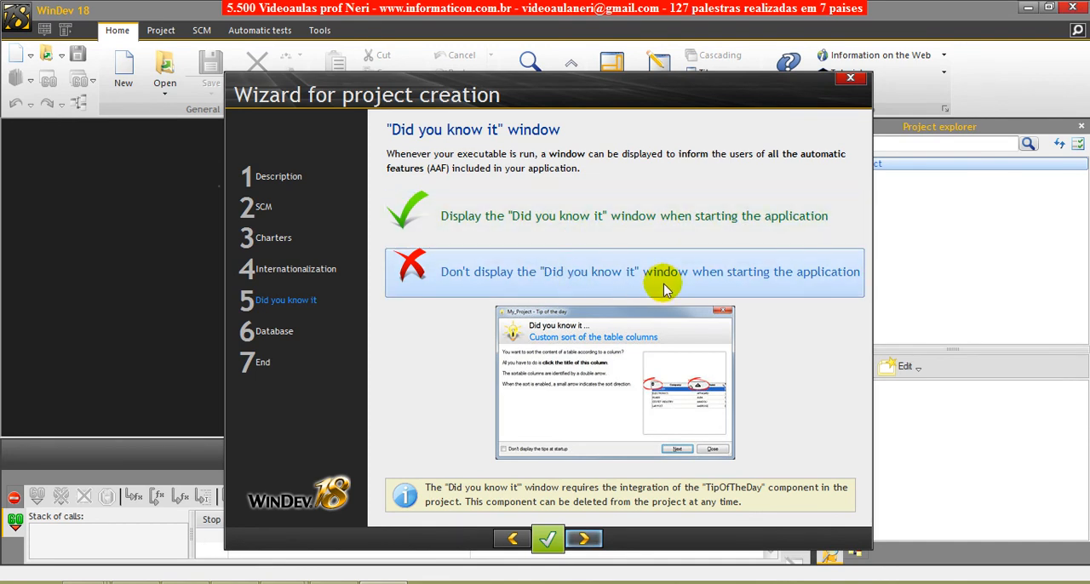
click(531, 231)
click(522, 219)
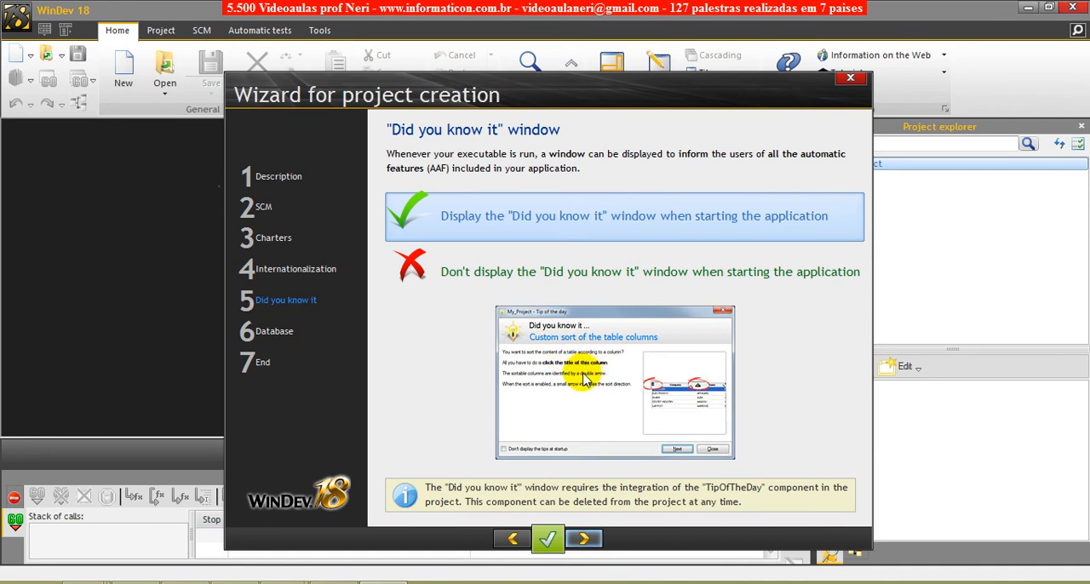
- Advance the project creation wizard to the Database page
click(584, 538)
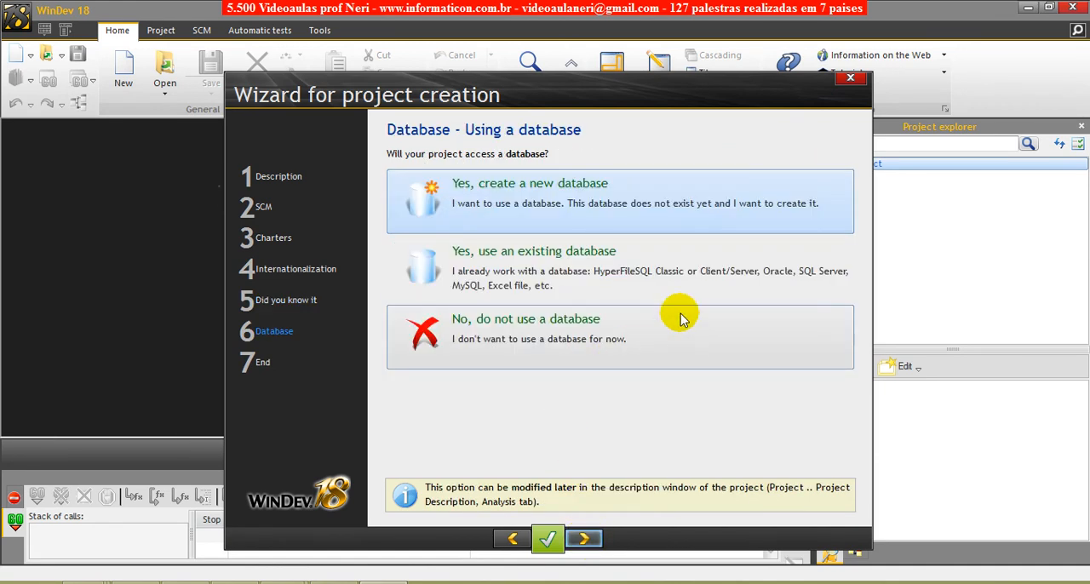
- Try the existing database option with importing its description, return to the database choice, and try using no database
click(562, 282)
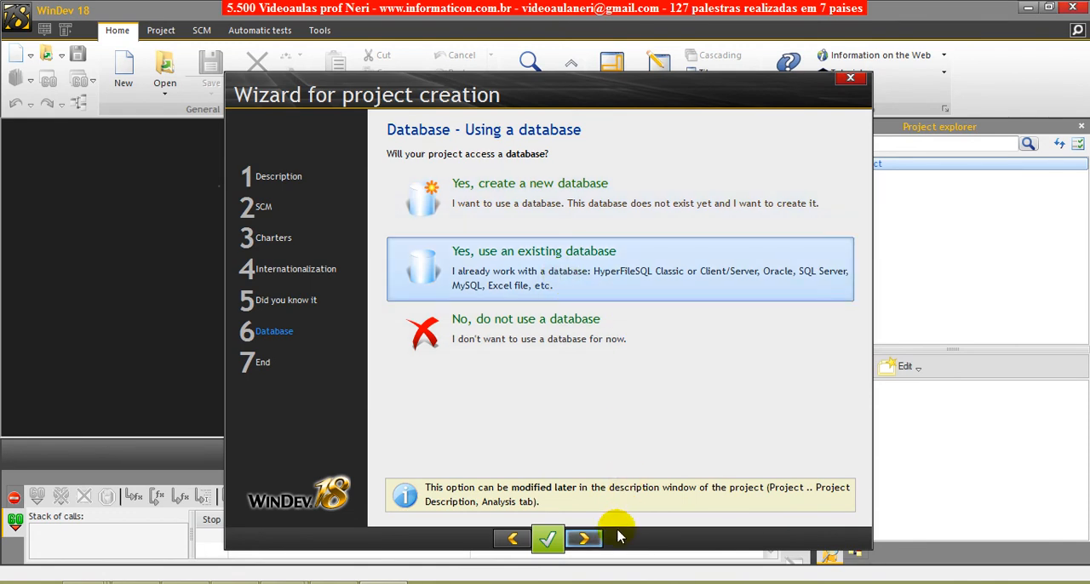
click(588, 539)
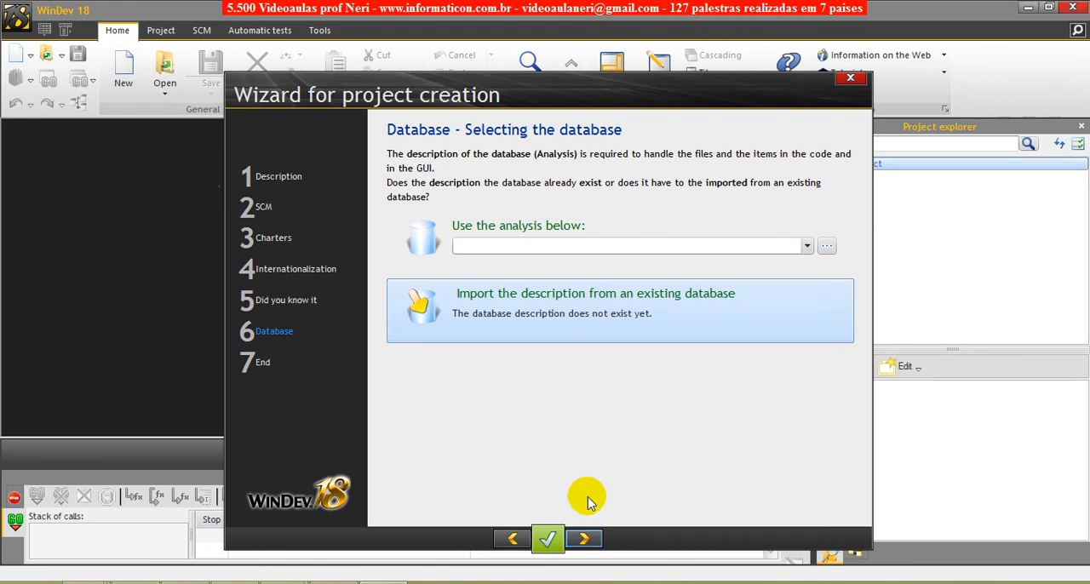
click(809, 247)
click(808, 246)
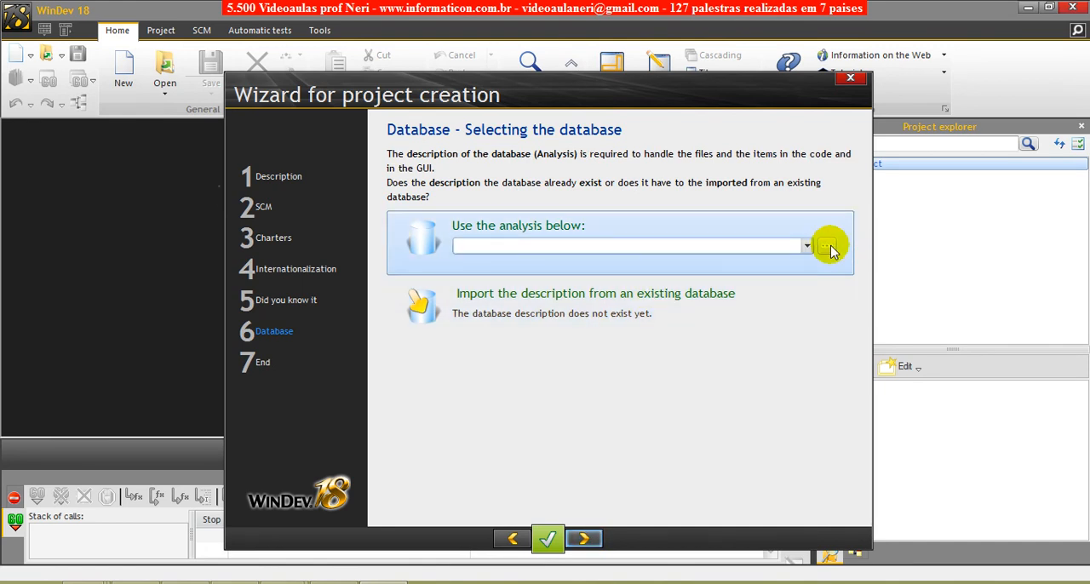
click(554, 314)
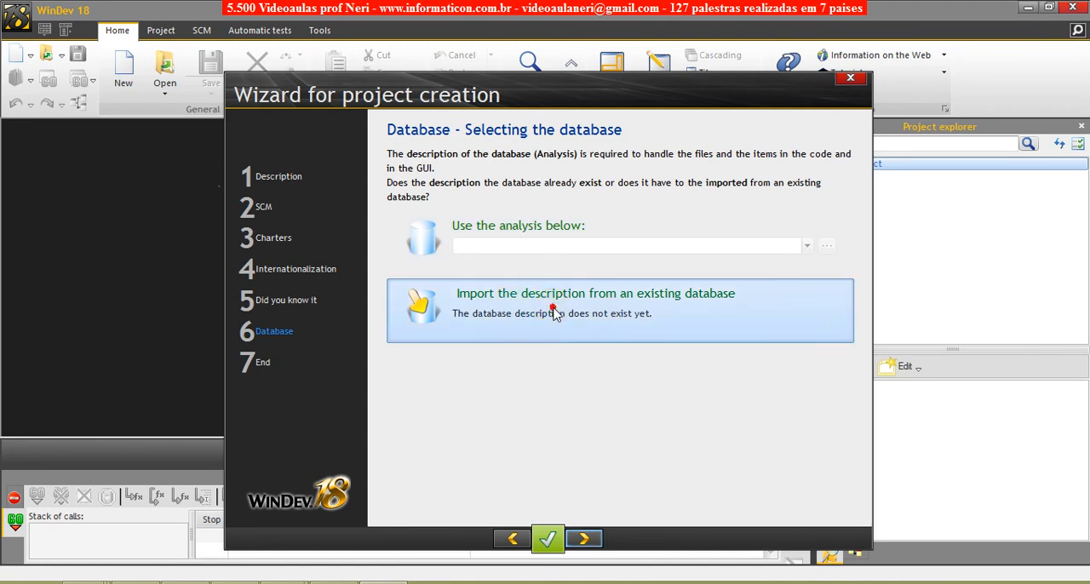
click(555, 313)
click(585, 544)
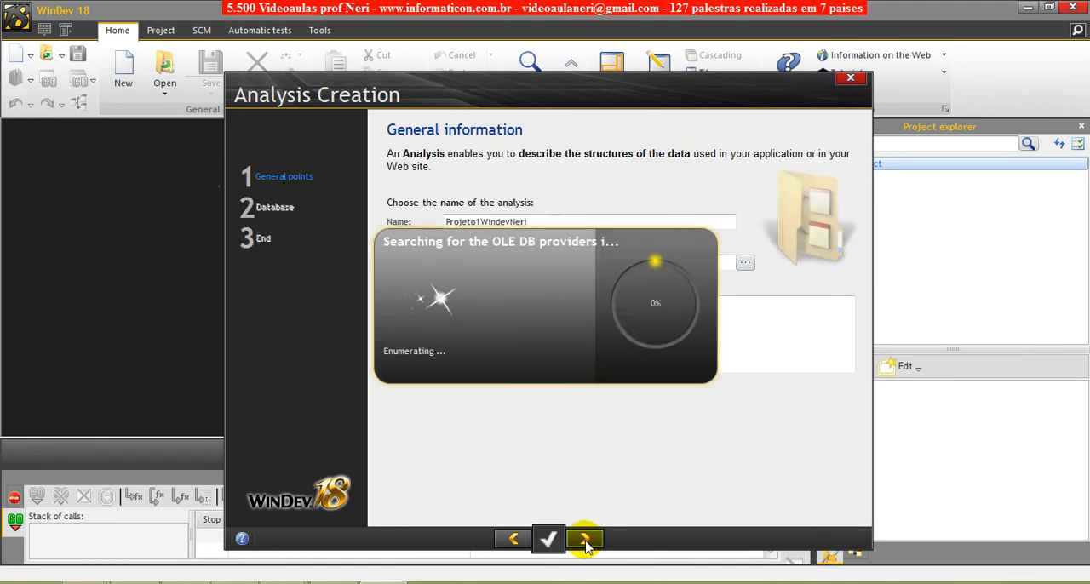
click(512, 540)
click(512, 539)
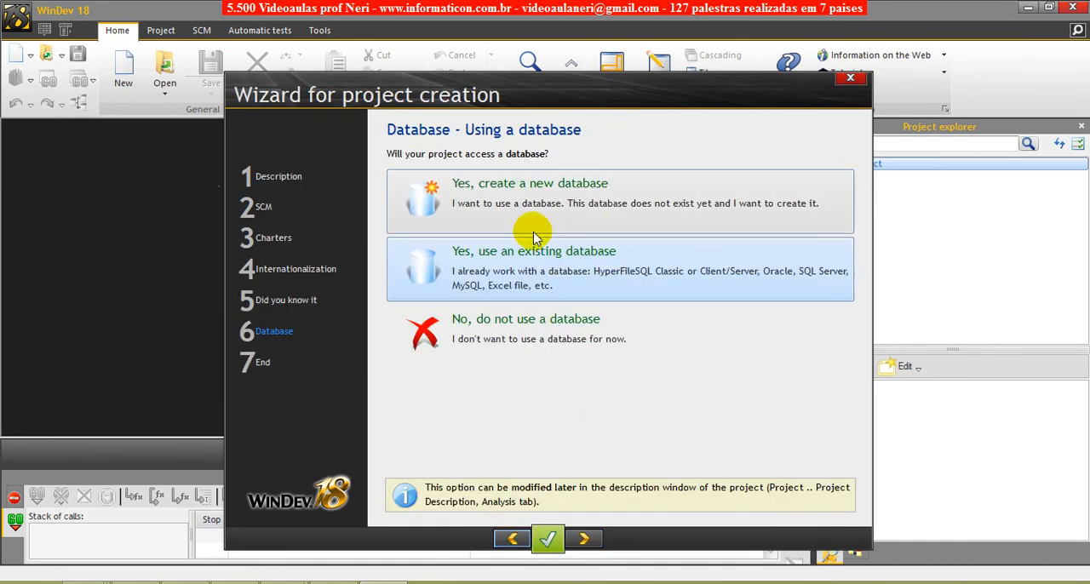
click(585, 540)
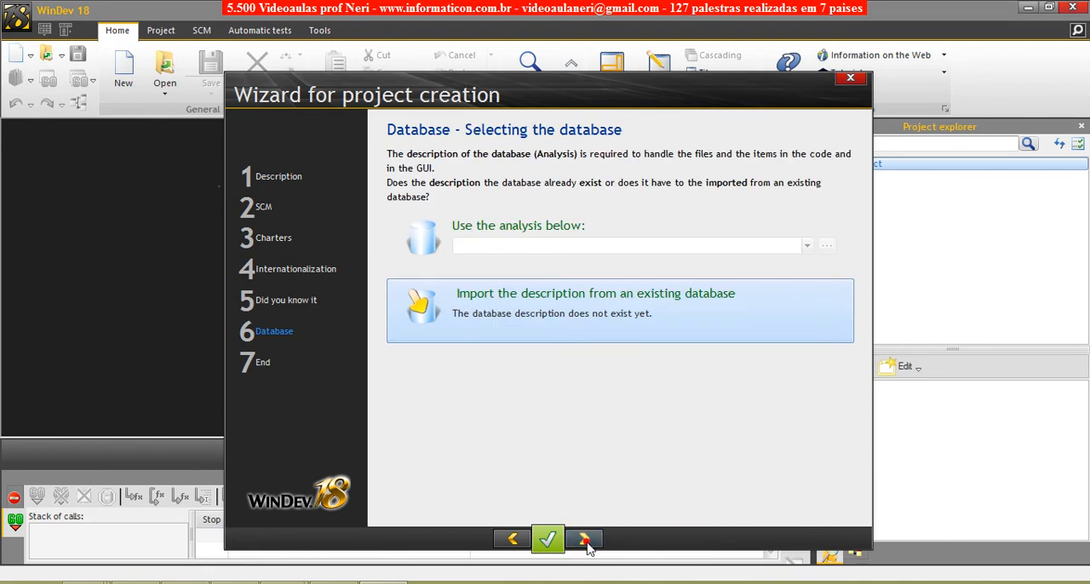
click(512, 538)
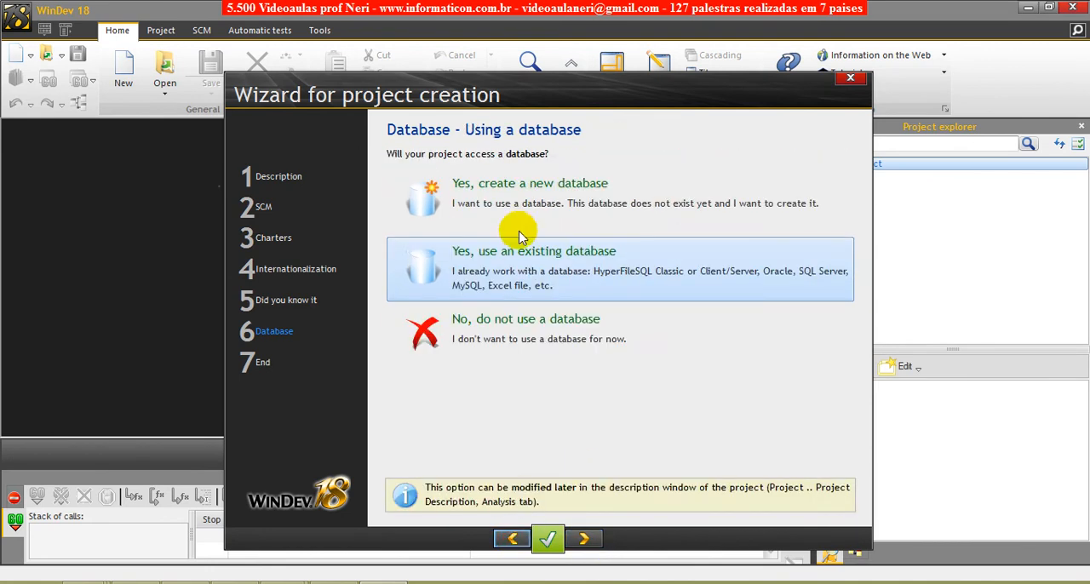
click(531, 348)
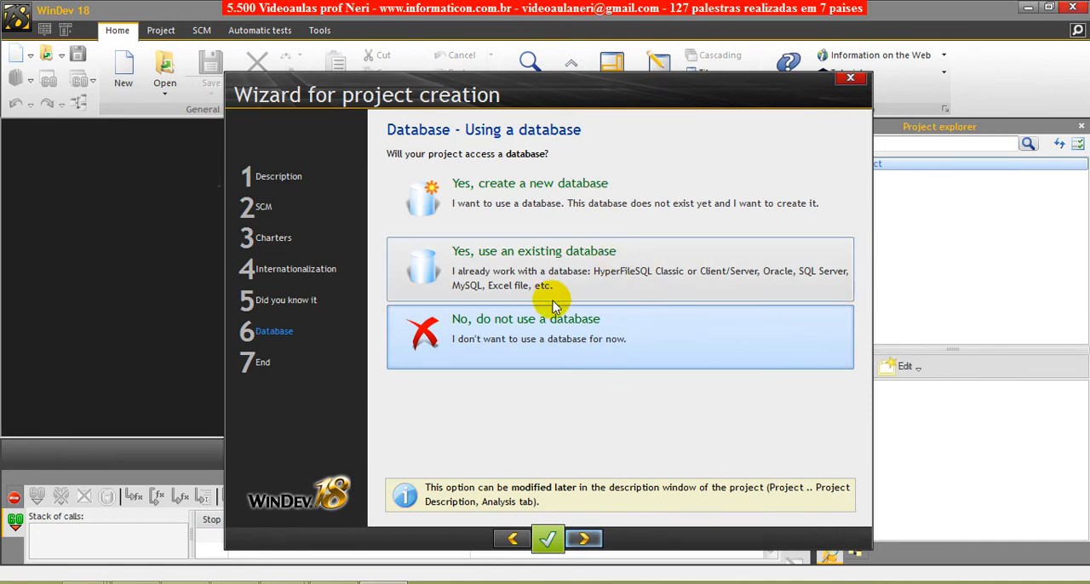
- Choose to create a new database and proceed to the general information page of the analysis creation wizard
click(515, 198)
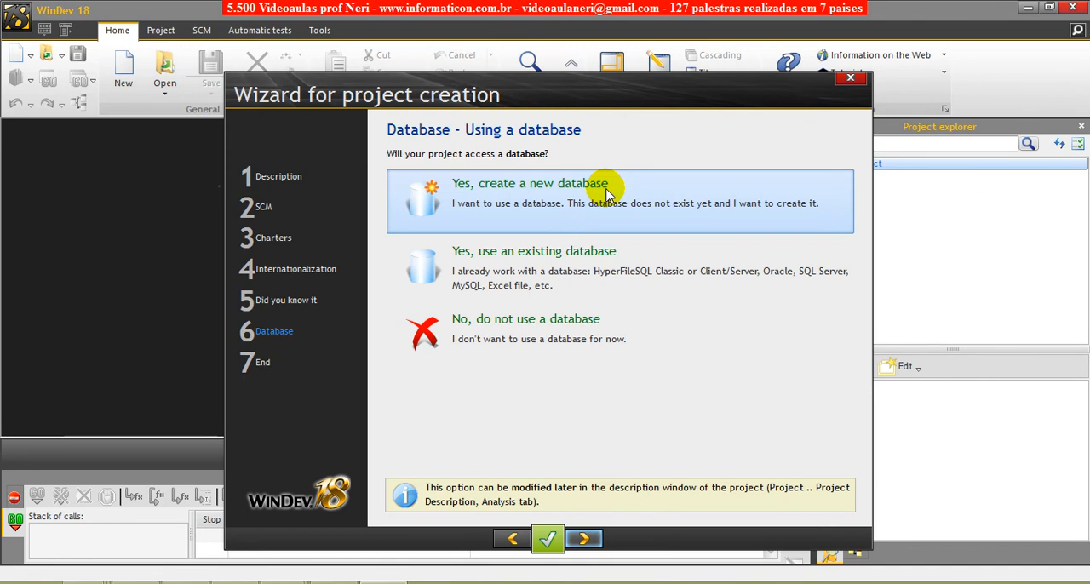
click(511, 205)
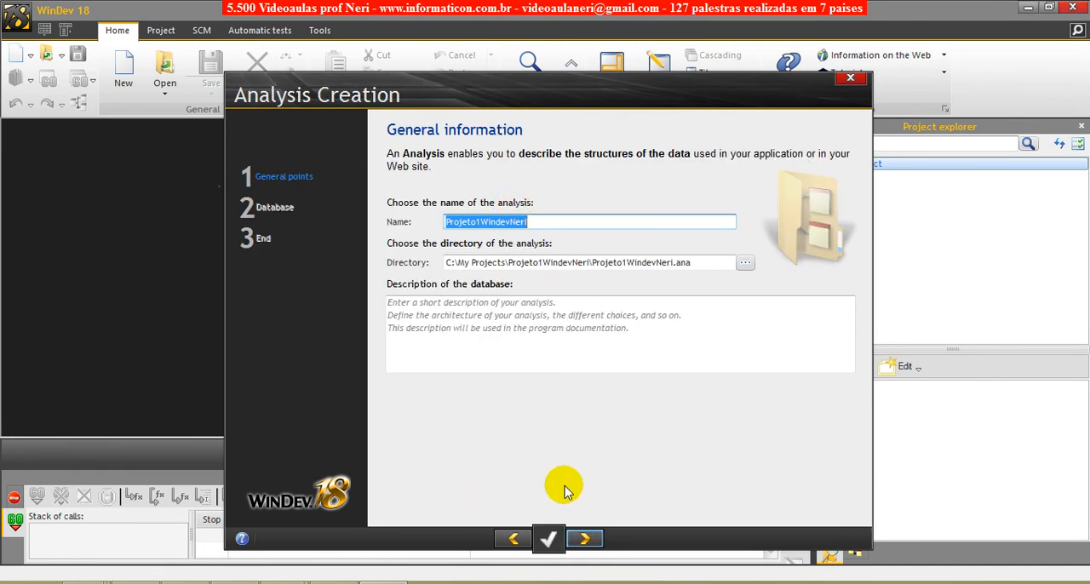
click(552, 222)
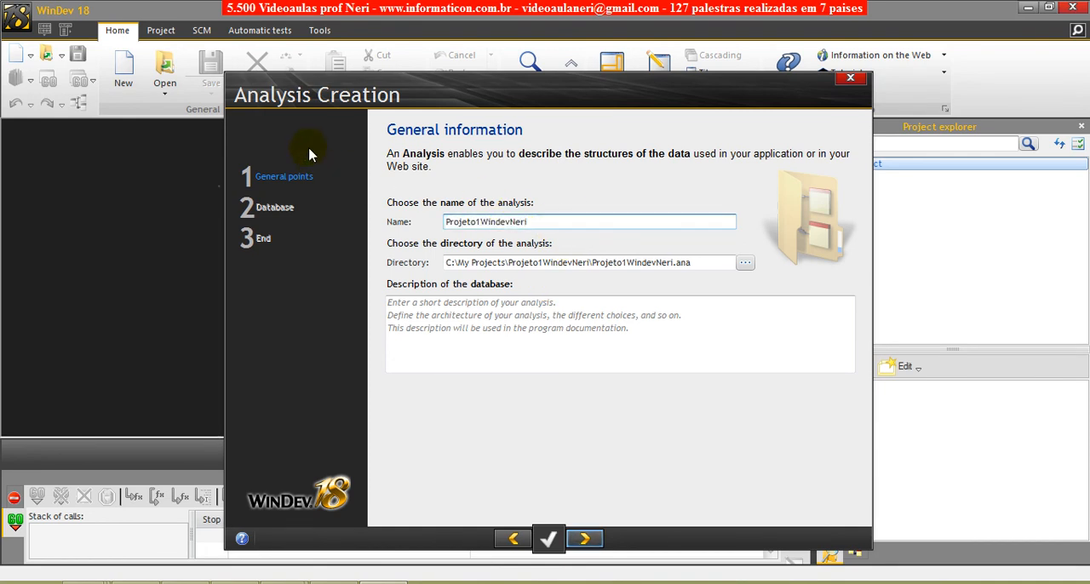
click(513, 539)
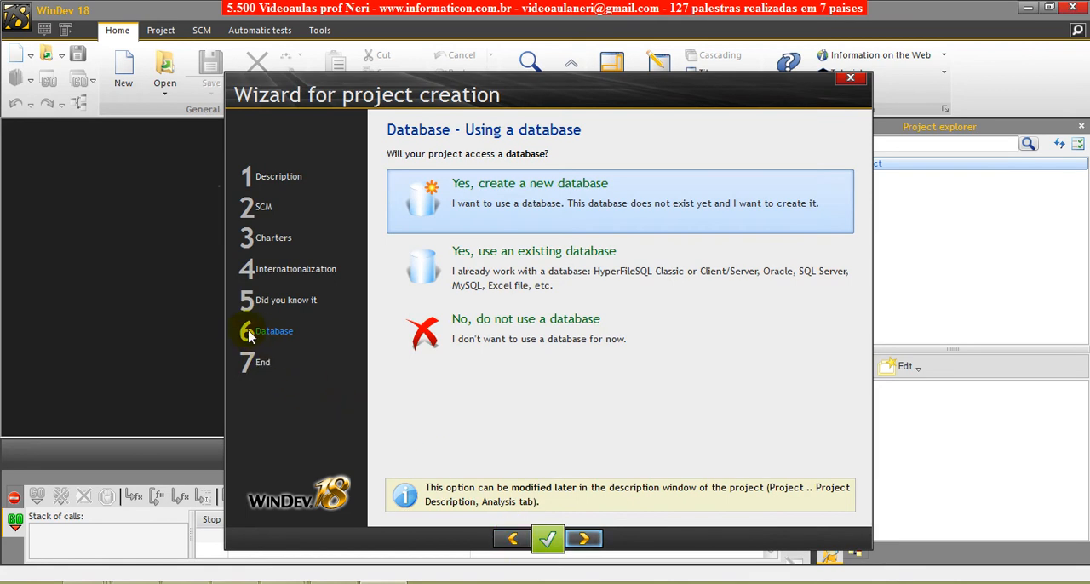
drag(564, 100, 454, 113)
click(483, 549)
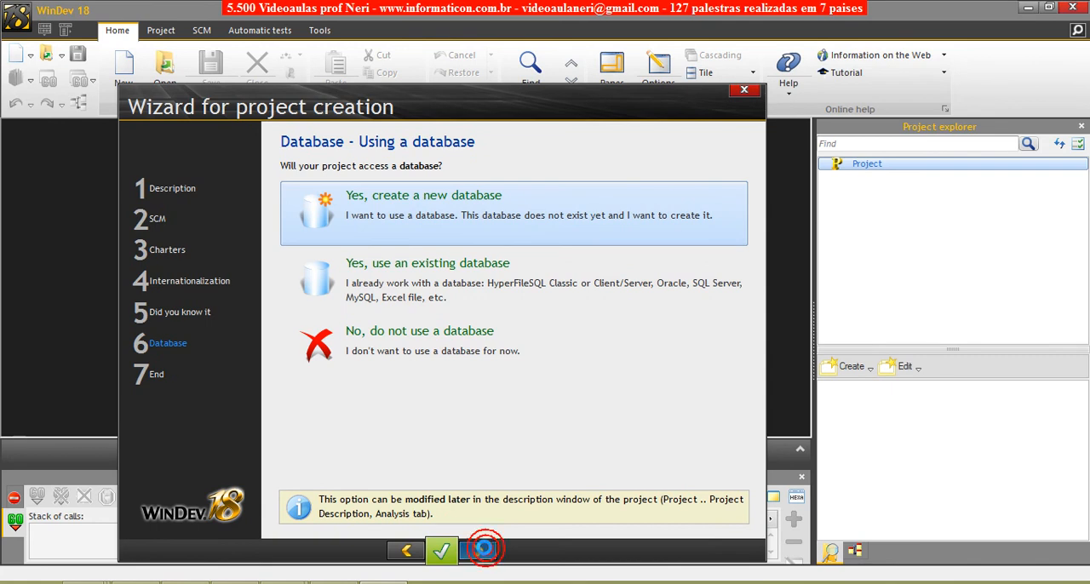
drag(484, 108, 610, 115)
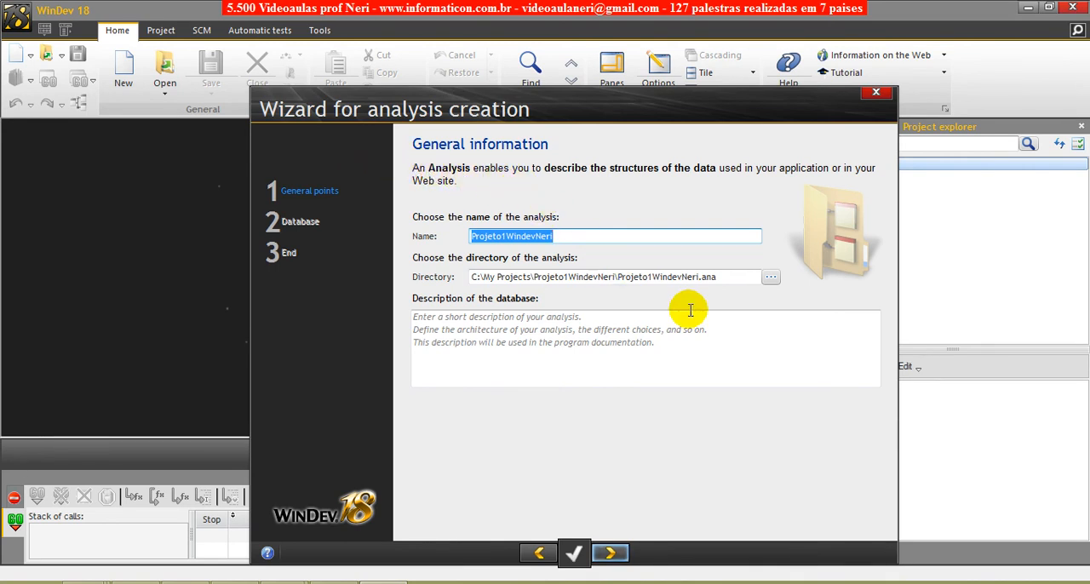
- Examine the analysis name and directory path, comparing the name with the .ana entry at the end of the path
click(723, 276)
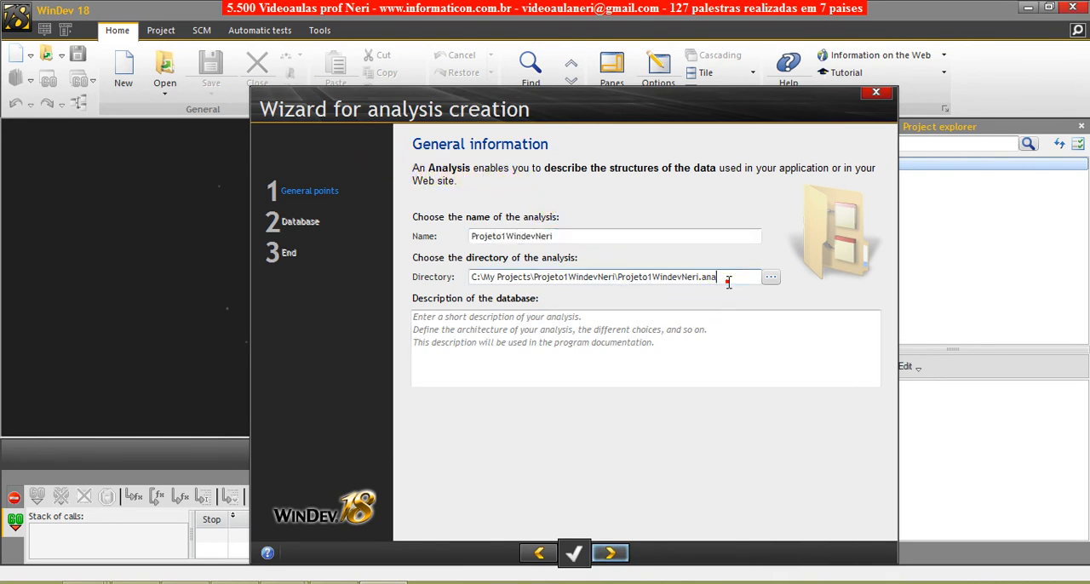
drag(703, 278, 724, 281)
click(735, 280)
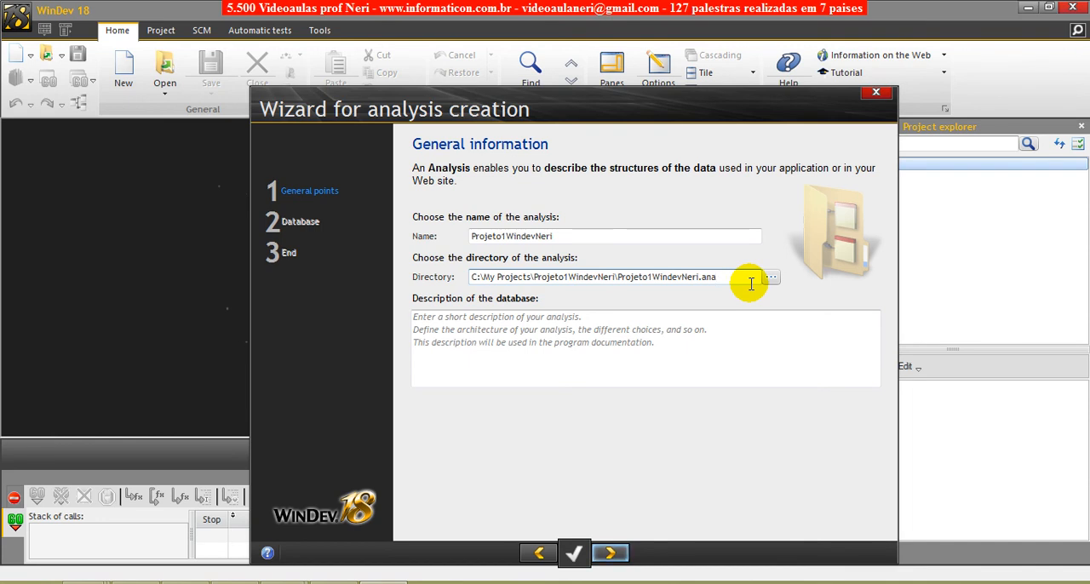
click(737, 282)
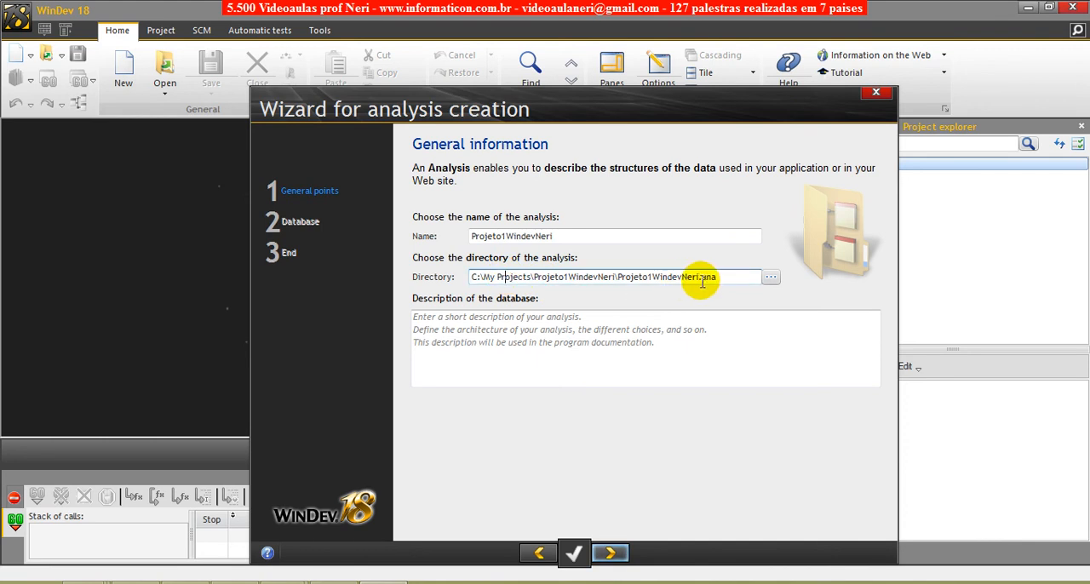
click(704, 281)
click(564, 235)
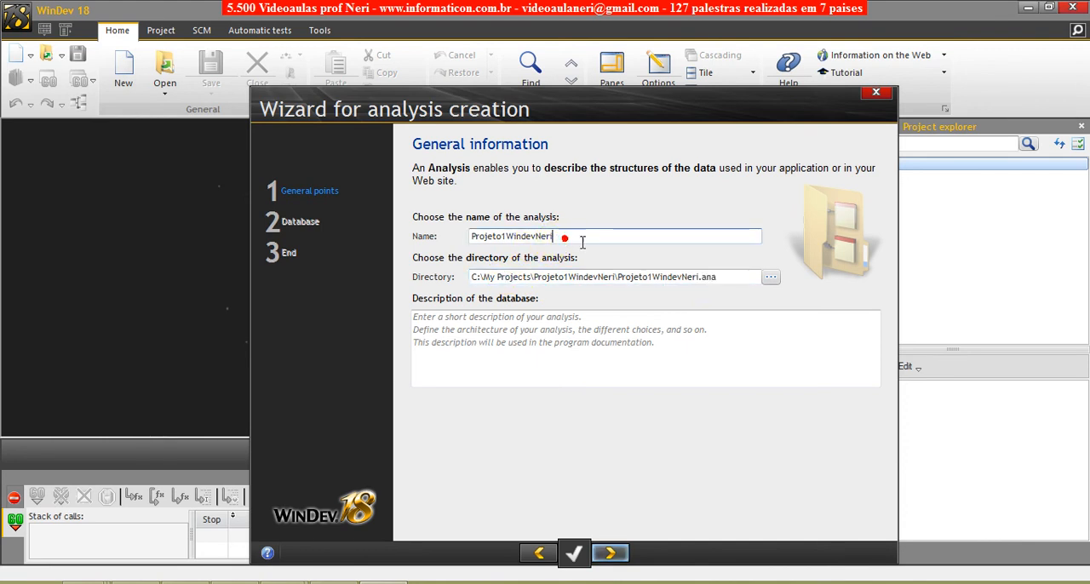
double_click(559, 236)
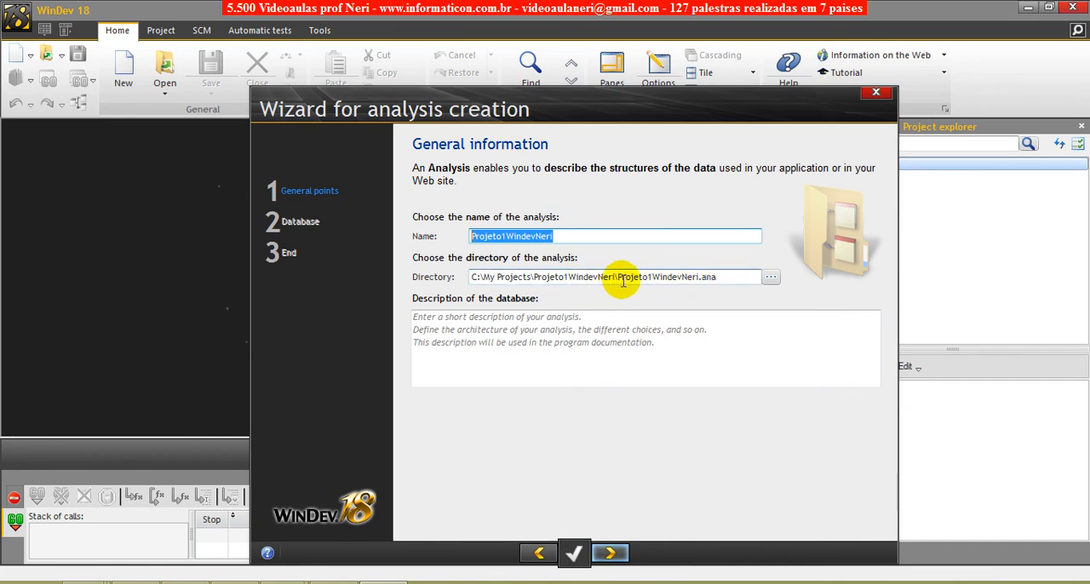
drag(618, 277, 748, 281)
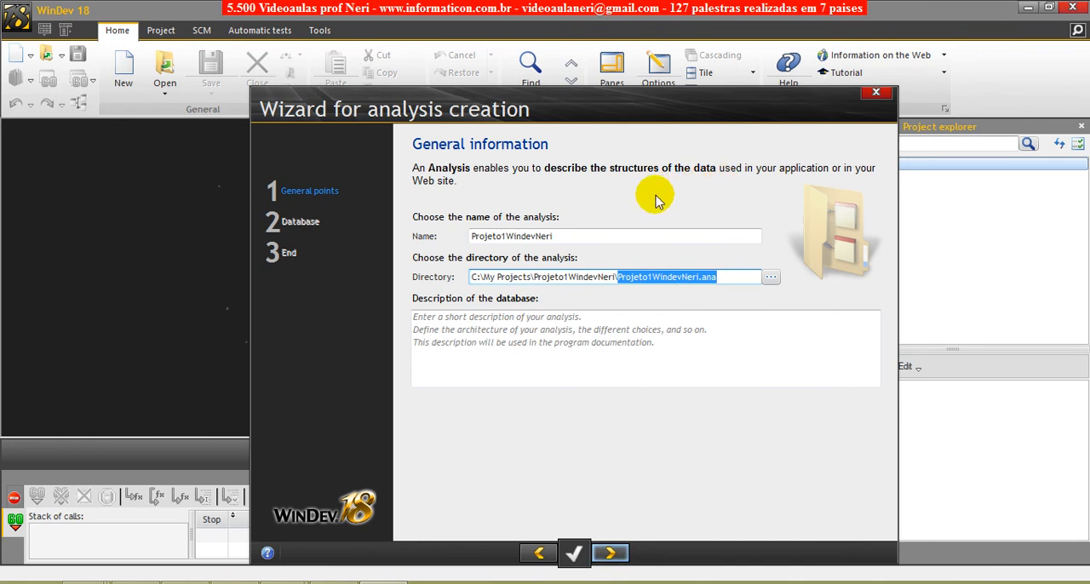
drag(714, 277, 653, 277)
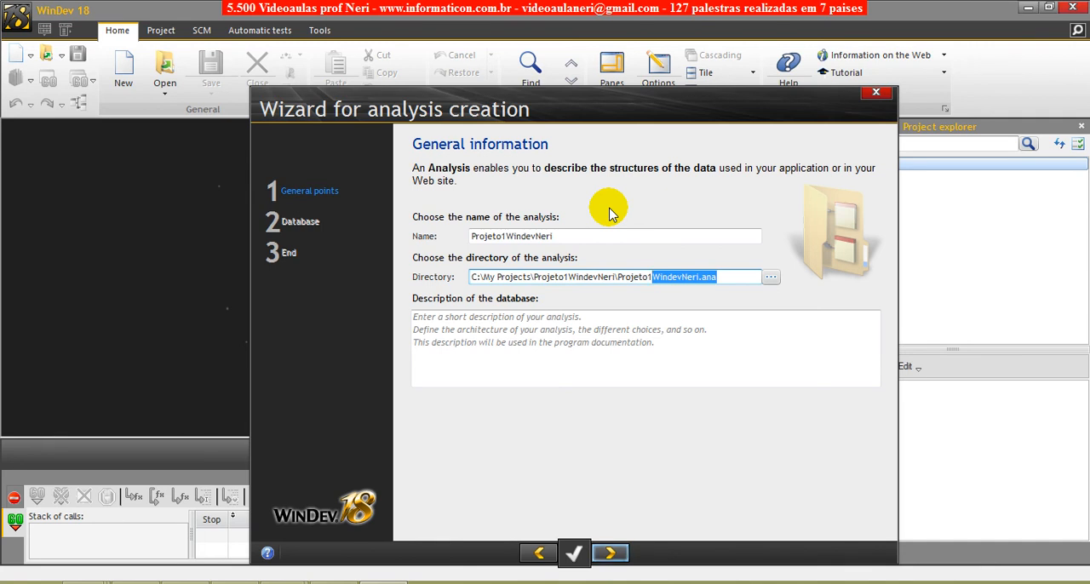
click(742, 276)
click(559, 236)
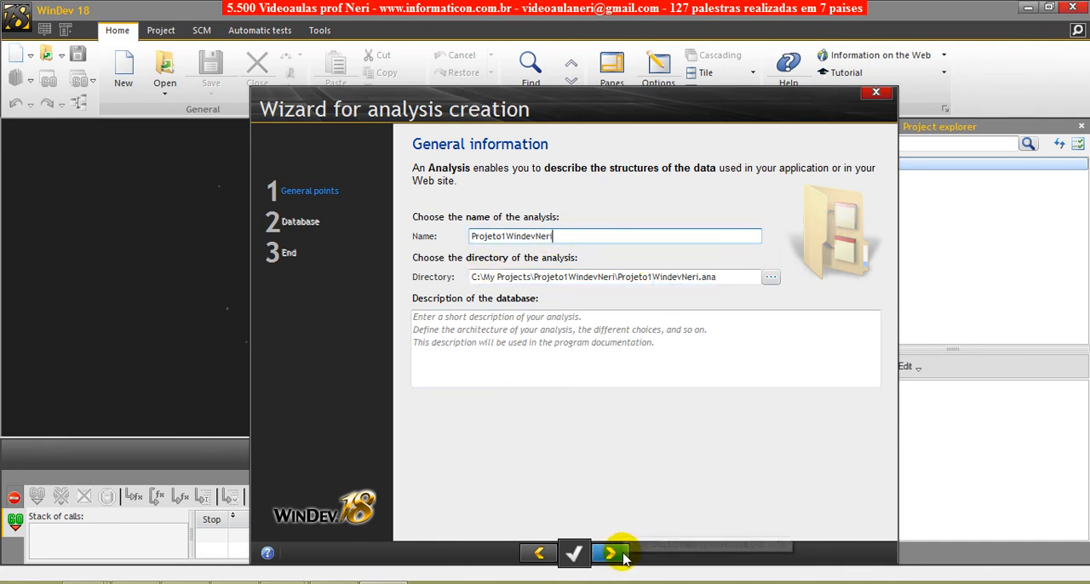
click(618, 277)
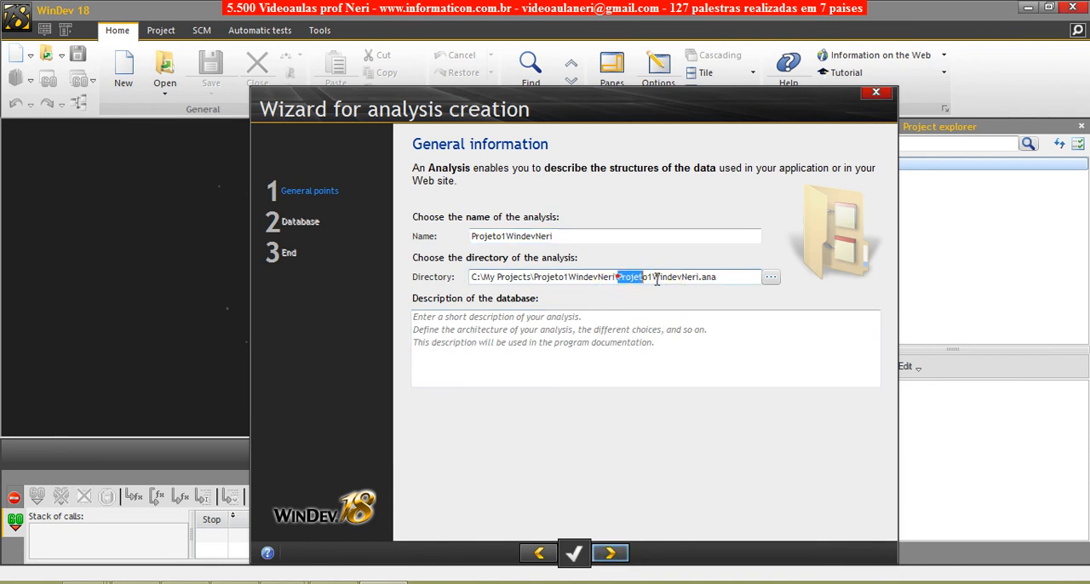
drag(631, 280, 724, 298)
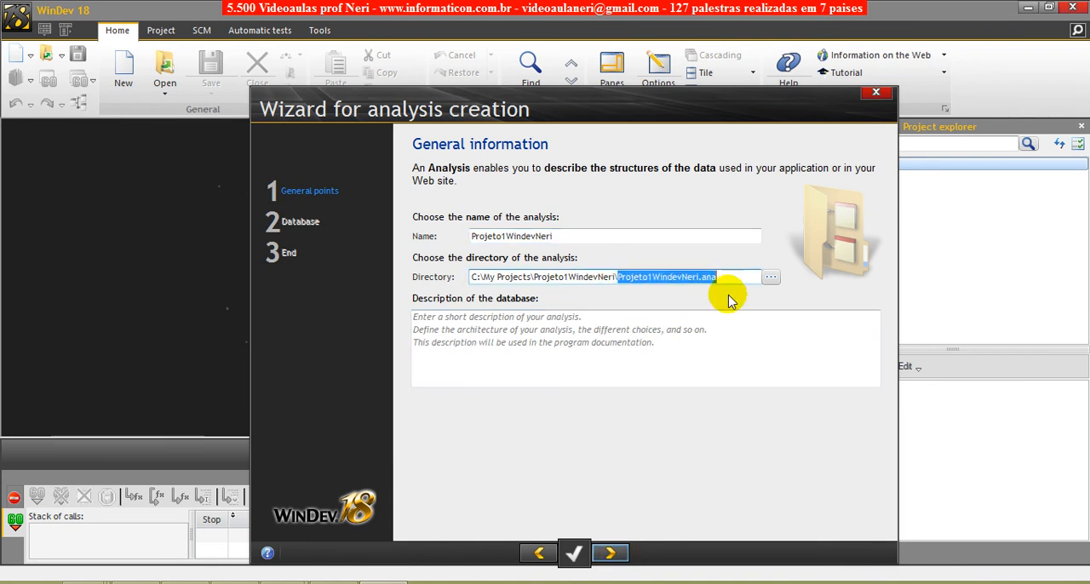
- Advance to the database types and select both HyperFileSQL Classic and HyperFileSQL Client/Server
click(612, 553)
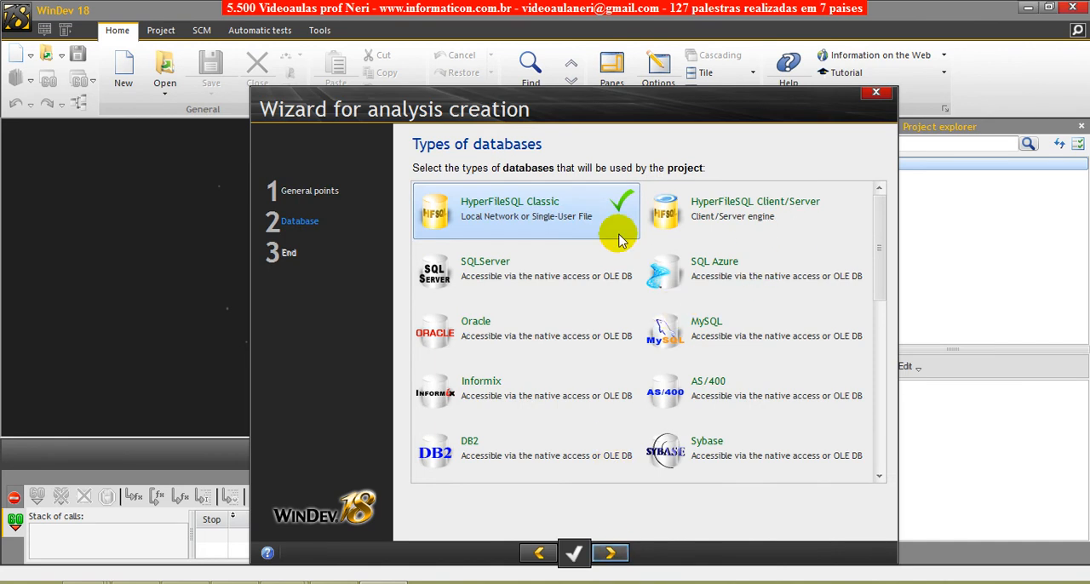
click(538, 217)
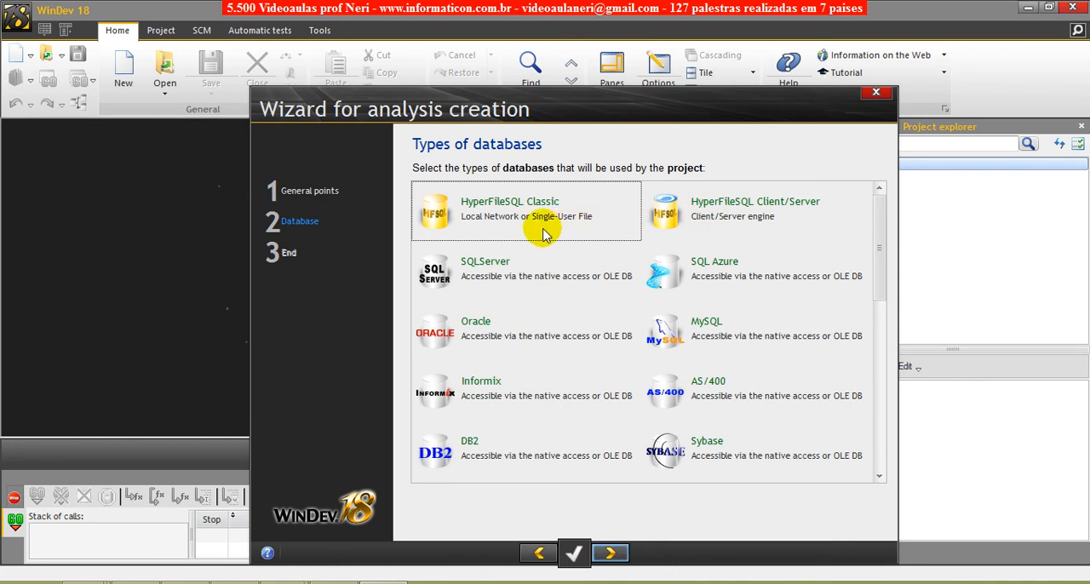
click(733, 218)
click(566, 215)
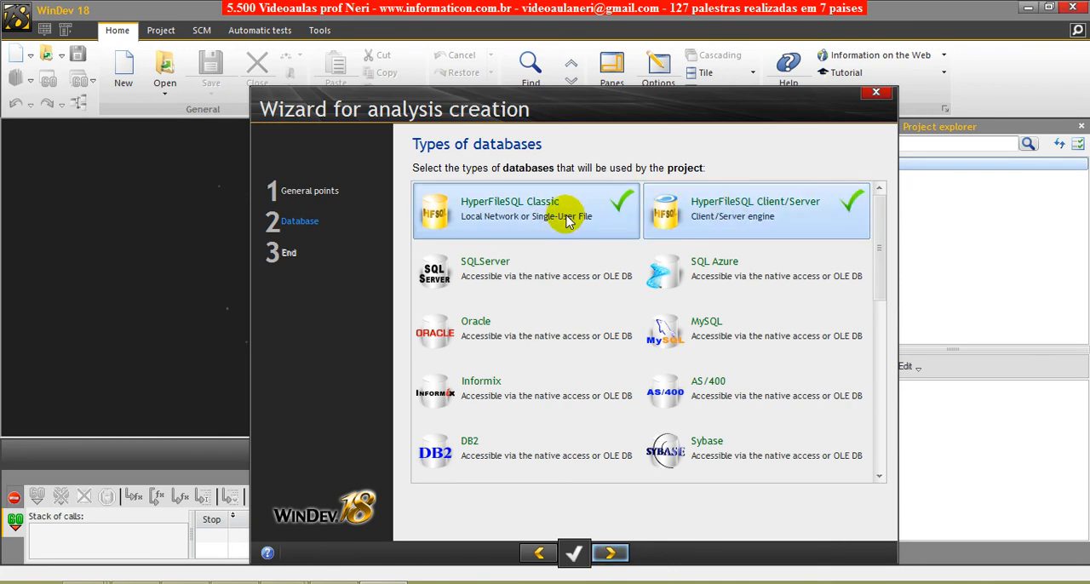
- Alternate between the HyperFileSQL Classic and Client/Server types, leaving only HyperFileSQL Client/Server selected
click(668, 220)
click(545, 221)
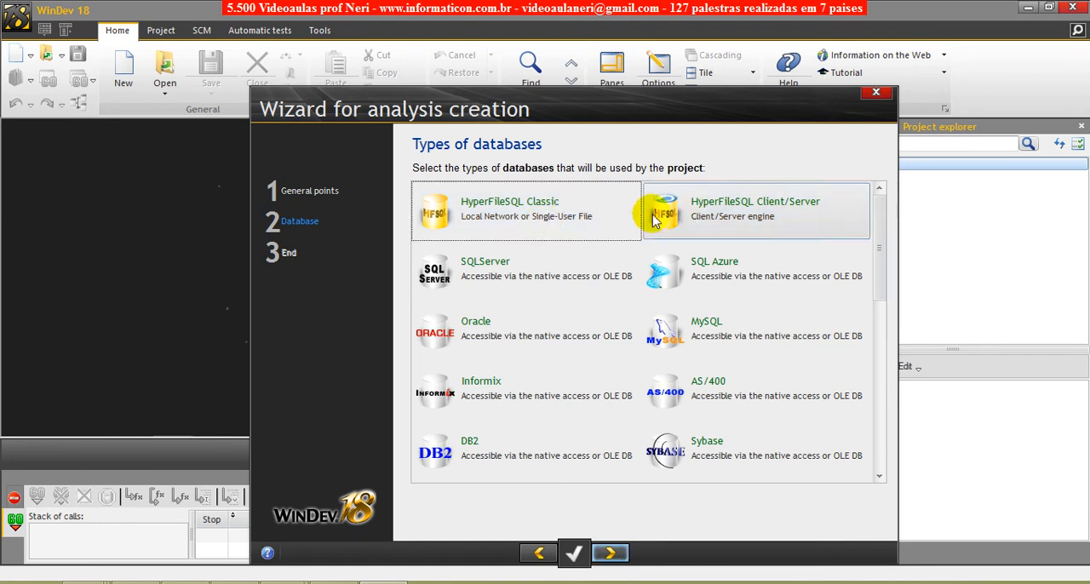
click(523, 225)
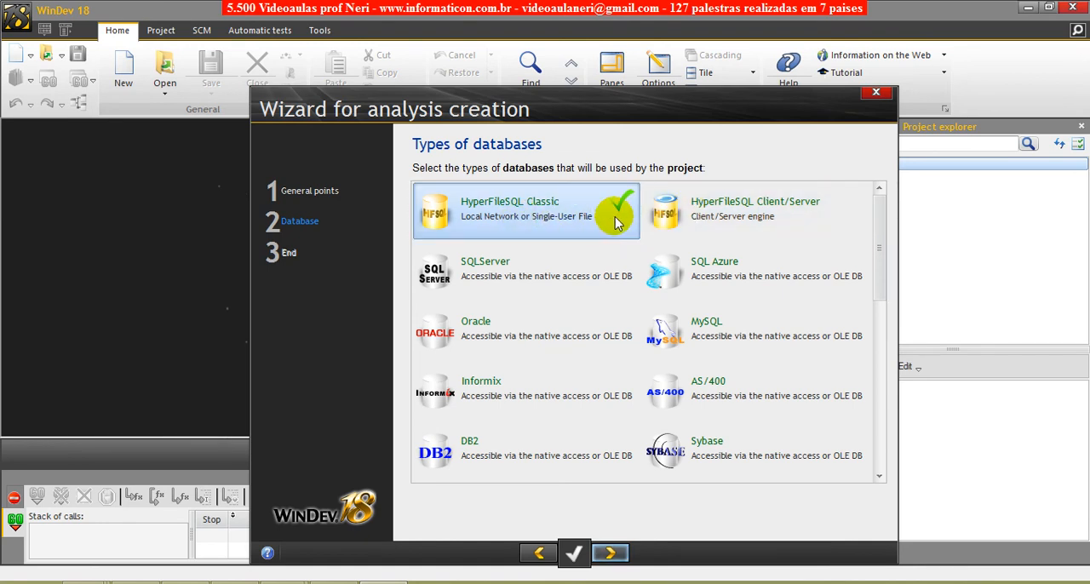
click(728, 220)
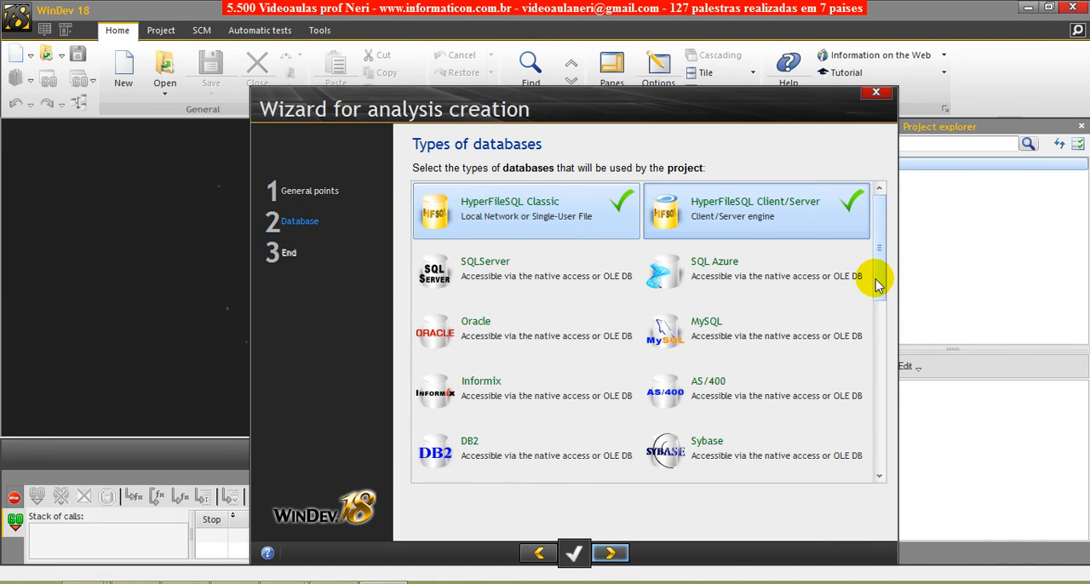
click(497, 218)
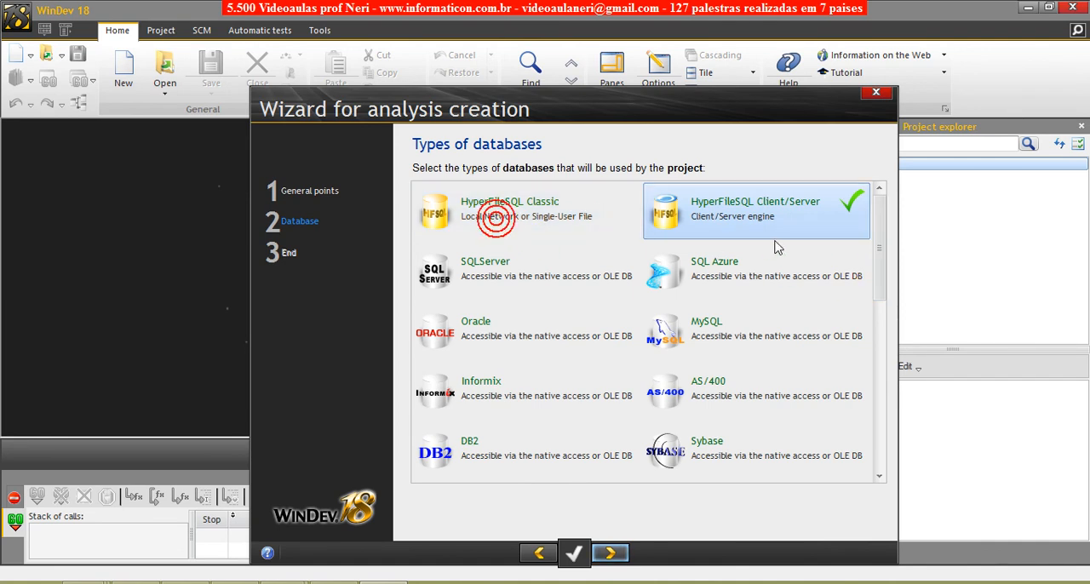
click(774, 243)
click(567, 218)
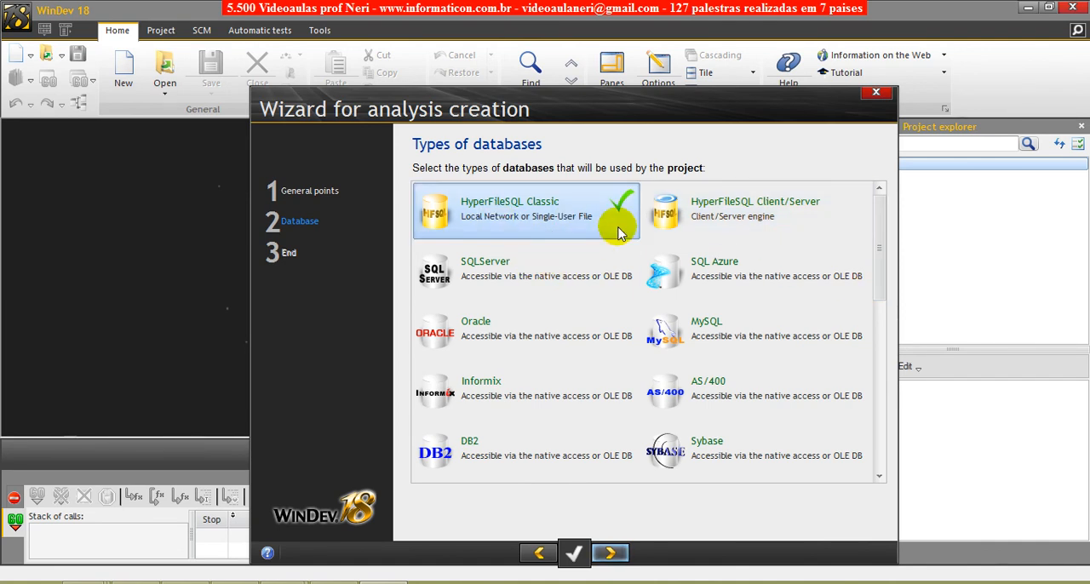
click(664, 221)
click(581, 218)
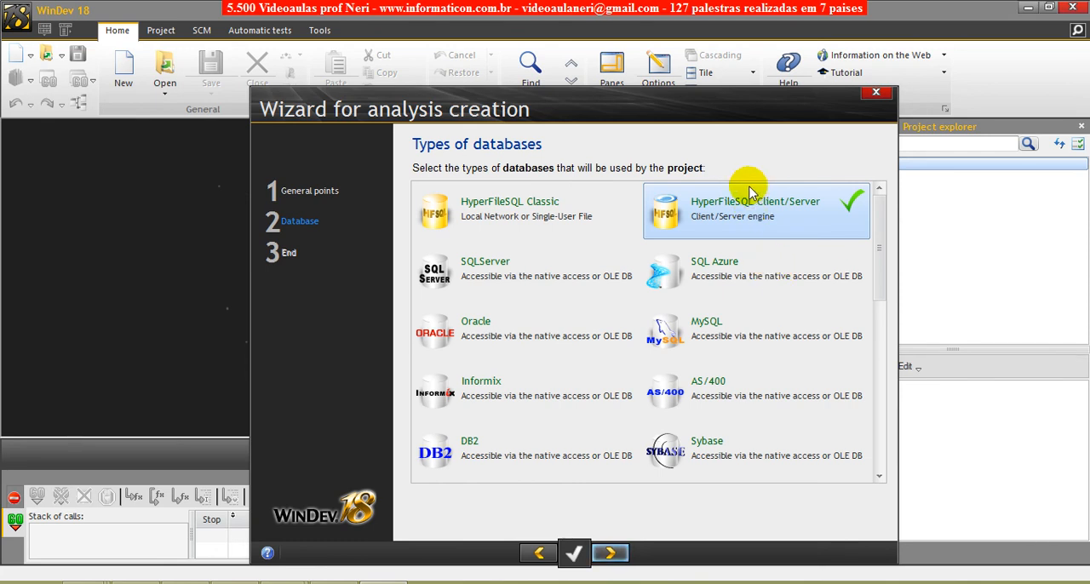
- Try SQLServer and Oracle as database types, then deselect them together with HyperFileSQL Client/Server
click(474, 277)
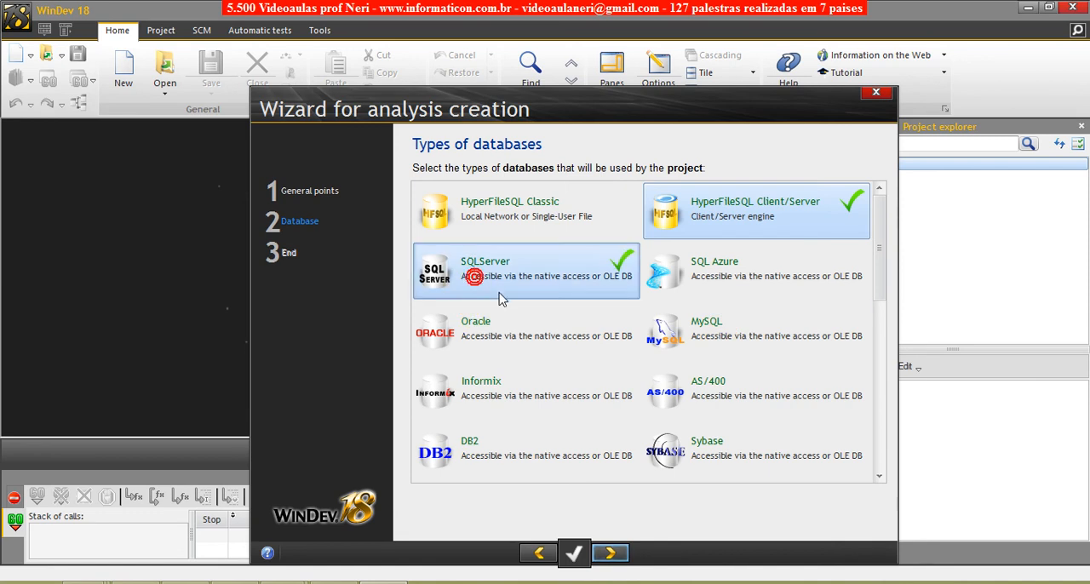
click(559, 340)
click(603, 262)
click(578, 321)
click(724, 202)
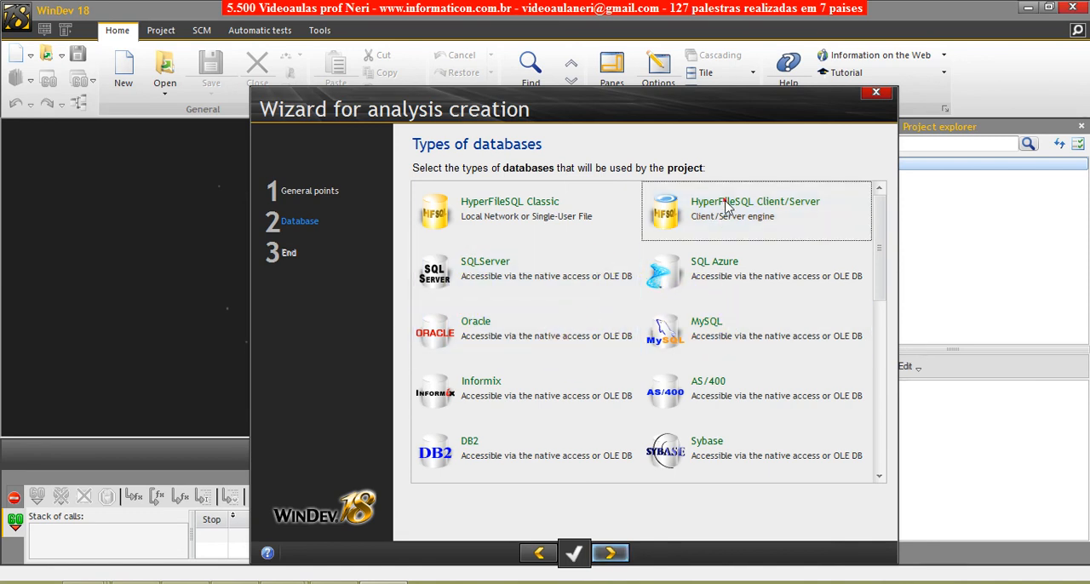
- Try PostgreSQL as a database type, then deselect it
drag(877, 249, 869, 312)
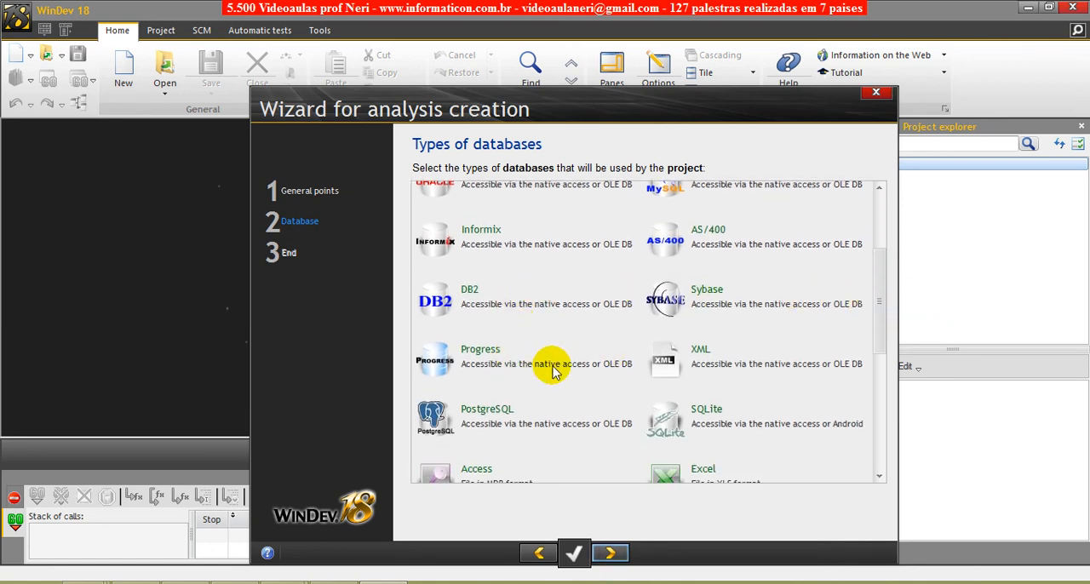
click(515, 426)
click(516, 418)
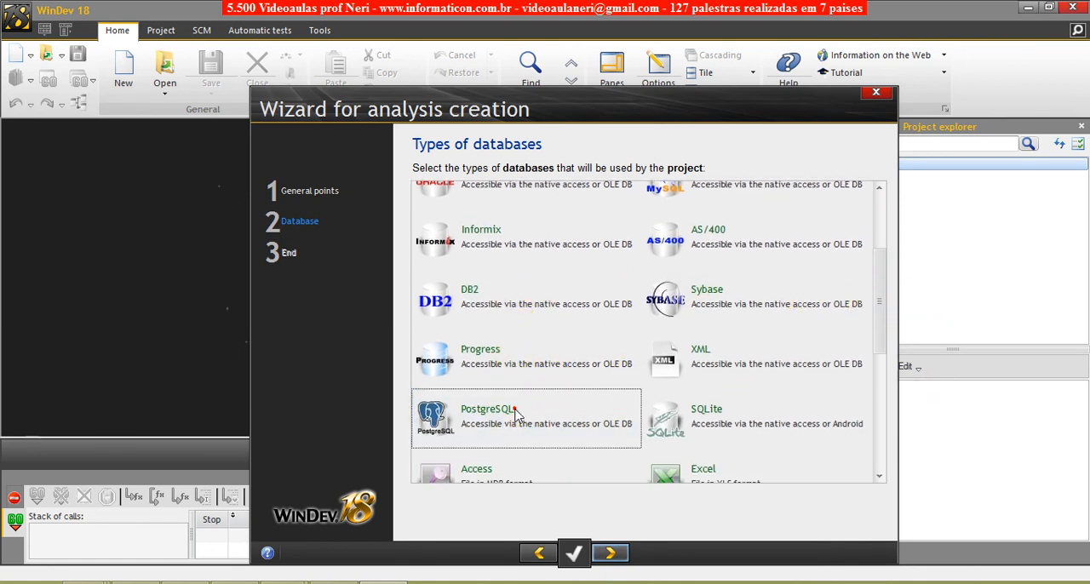
- Try the Excel, Access, HTML and FoxPro / FoxBase database types, deselecting each of them again
scroll(881, 309, down, 3)
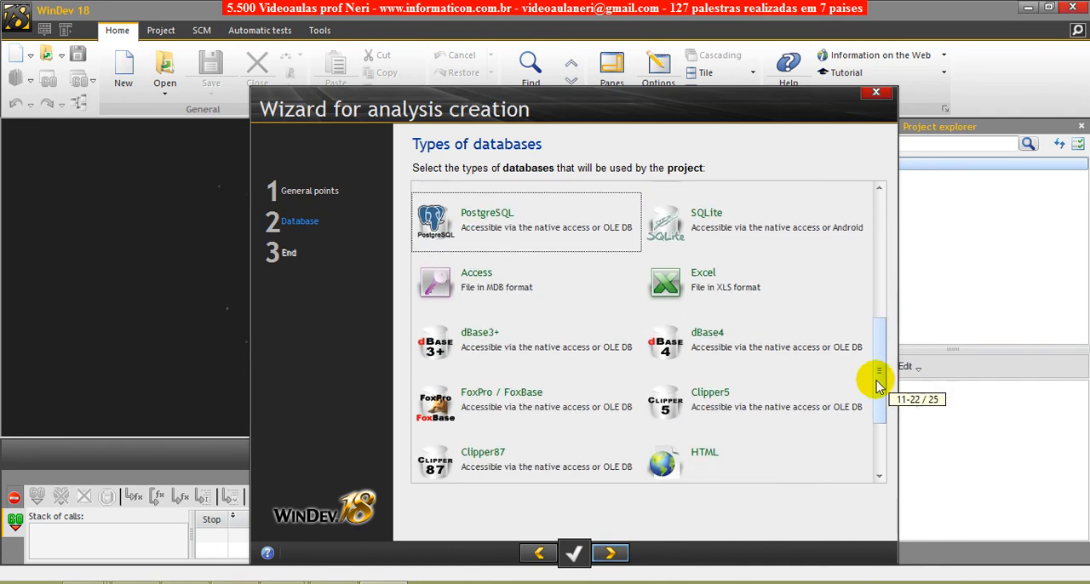
click(718, 288)
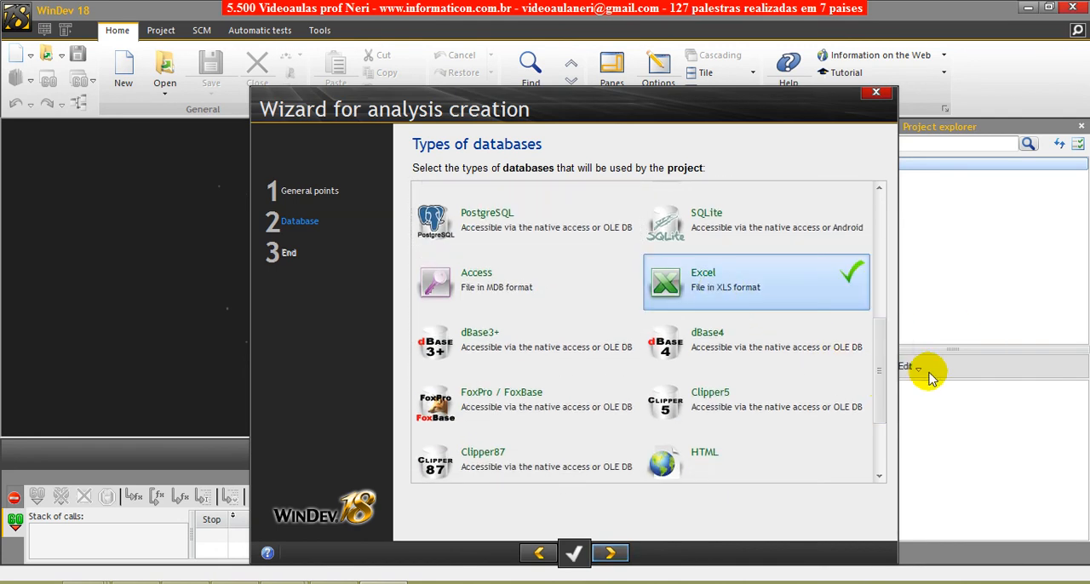
click(502, 287)
click(649, 295)
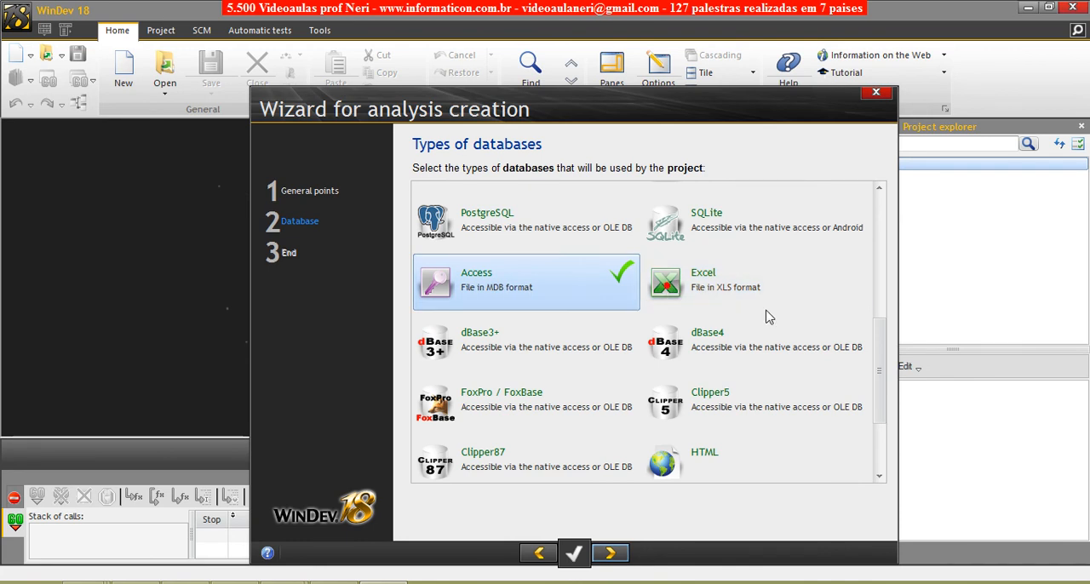
click(717, 448)
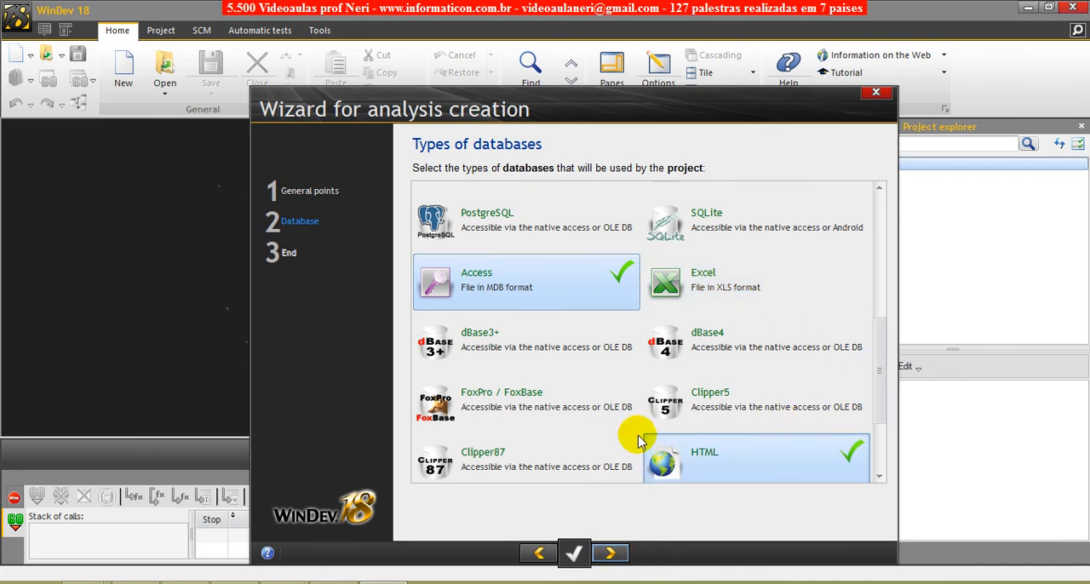
click(511, 411)
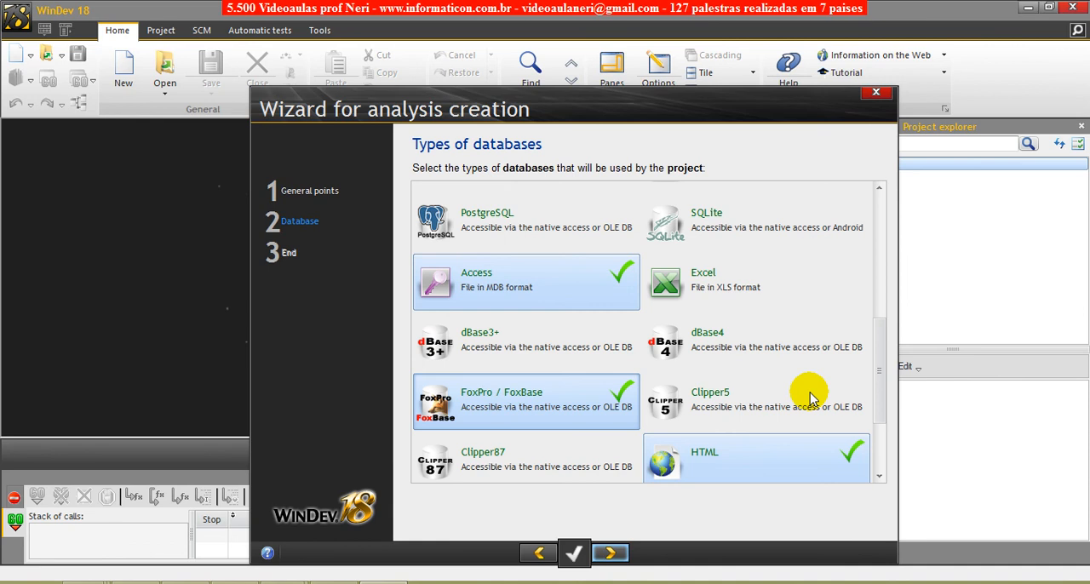
click(801, 460)
click(620, 409)
click(584, 293)
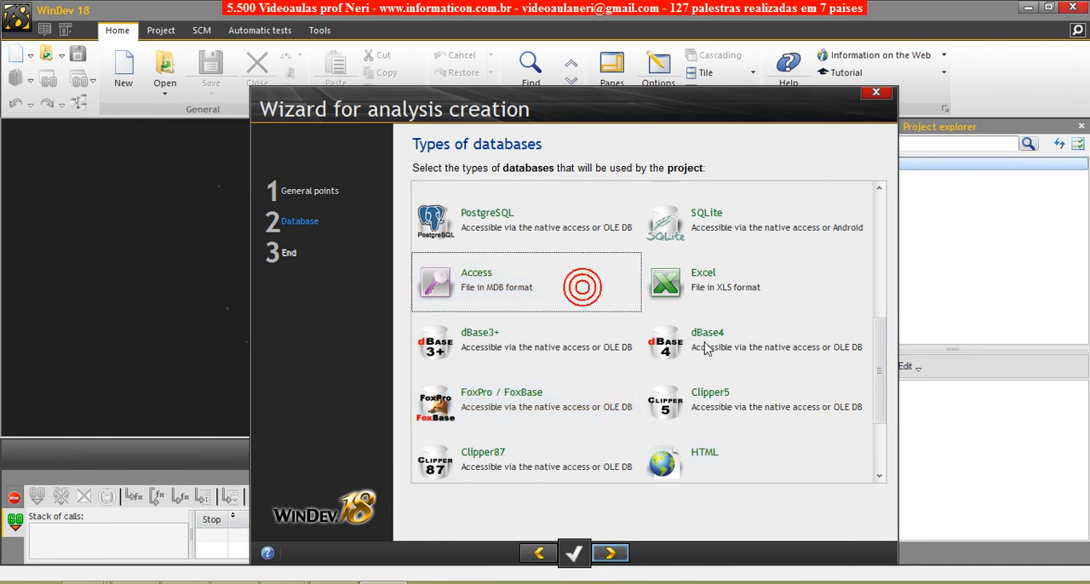
- Try Clipper87 as a database type and deselect it so that no type stays chosen
click(485, 464)
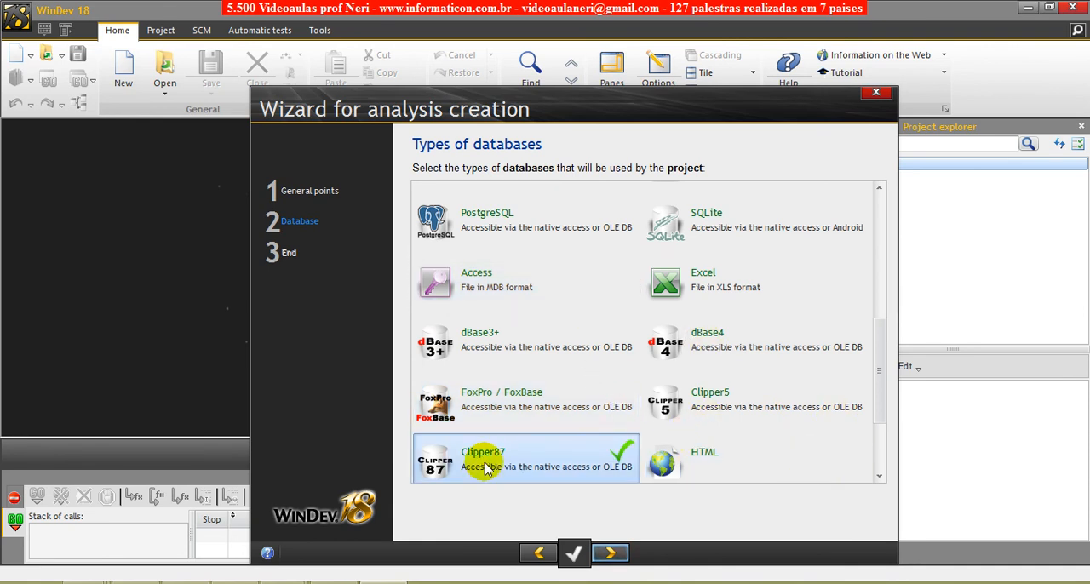
drag(881, 402, 877, 449)
click(506, 341)
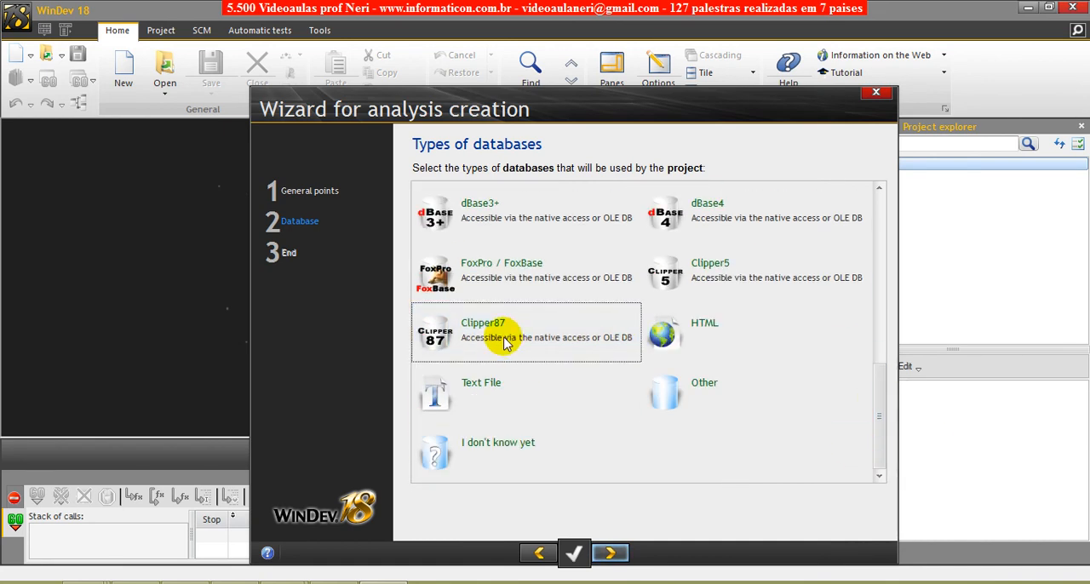
click(506, 341)
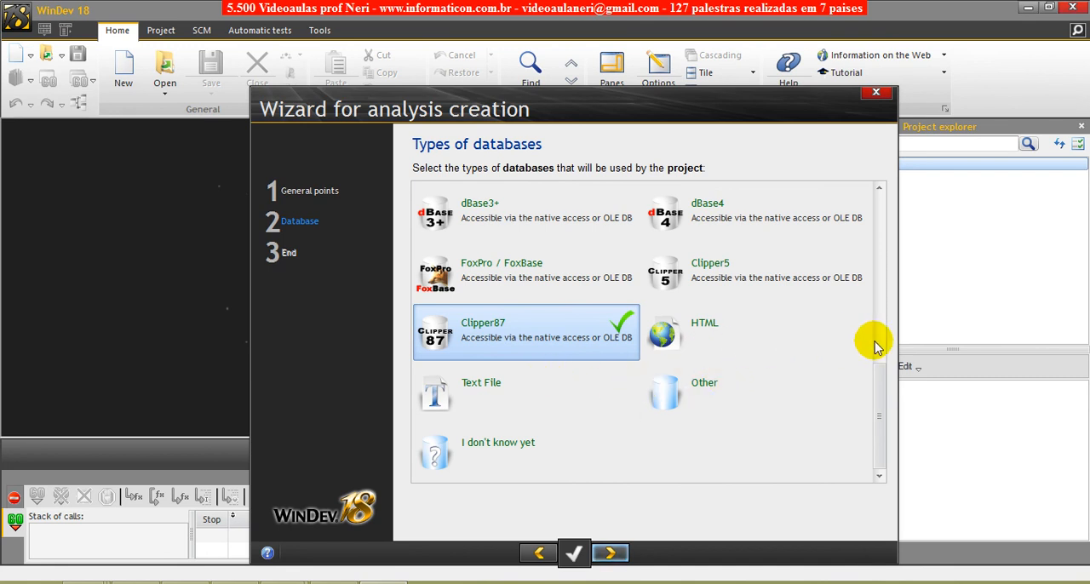
scroll(880, 375, up, 1)
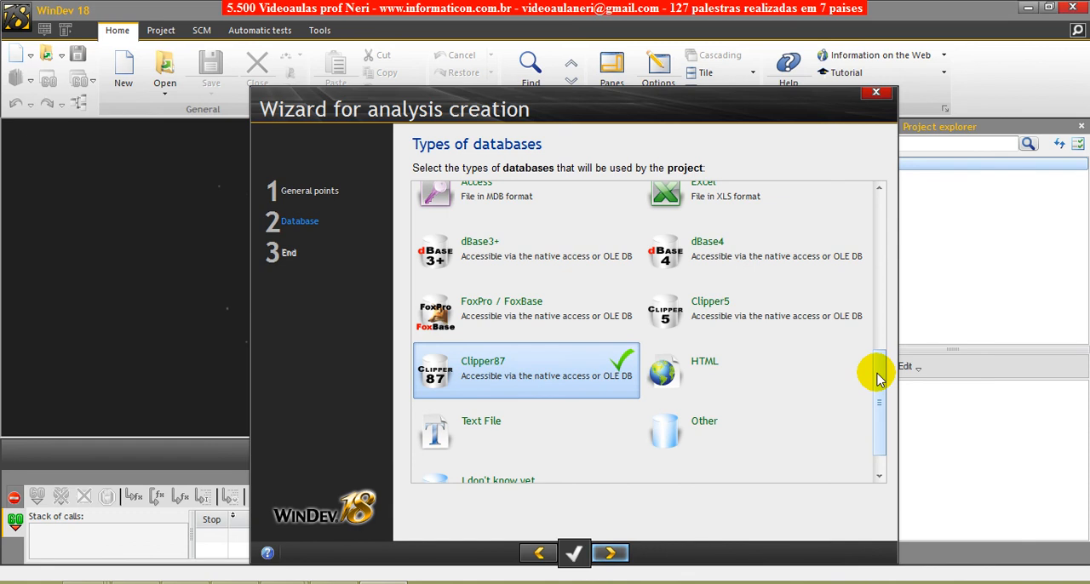
click(523, 362)
click(519, 316)
click(516, 370)
click(528, 371)
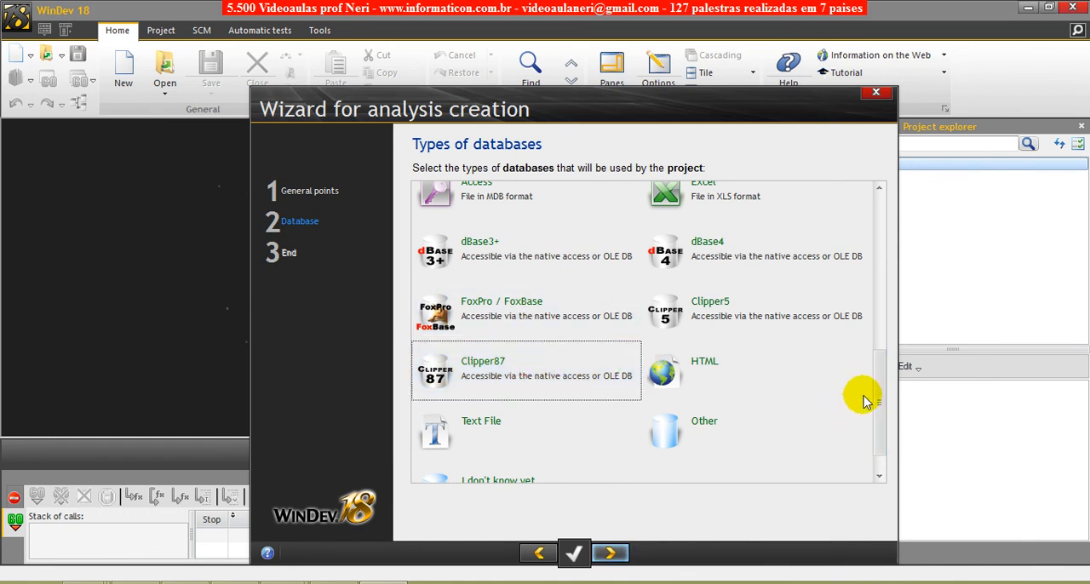
- Select HyperFileSQL Classic as the only database type and finish the wizard to create the analysis
drag(882, 396, 907, 213)
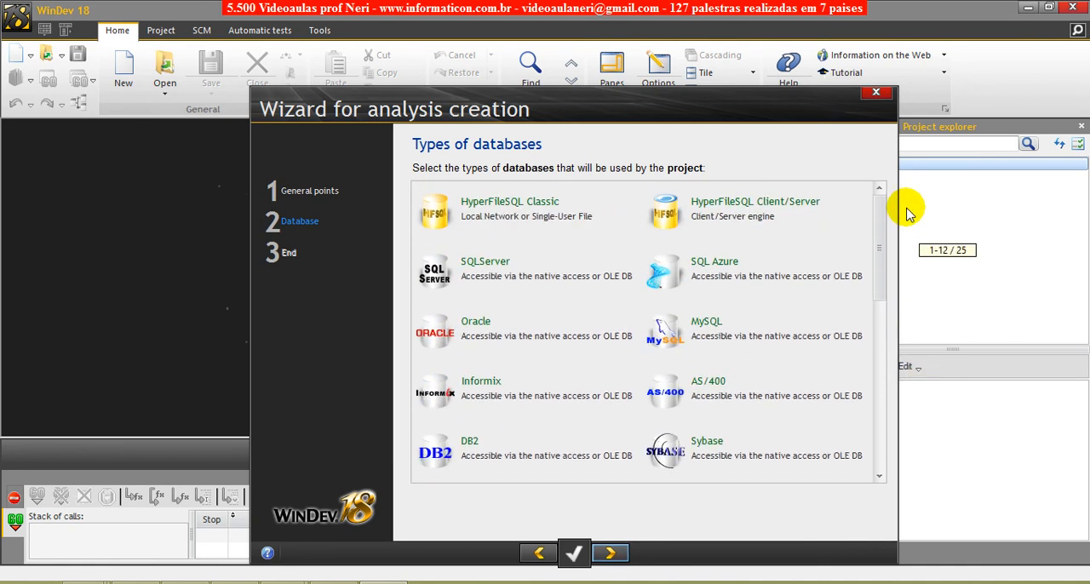
click(567, 215)
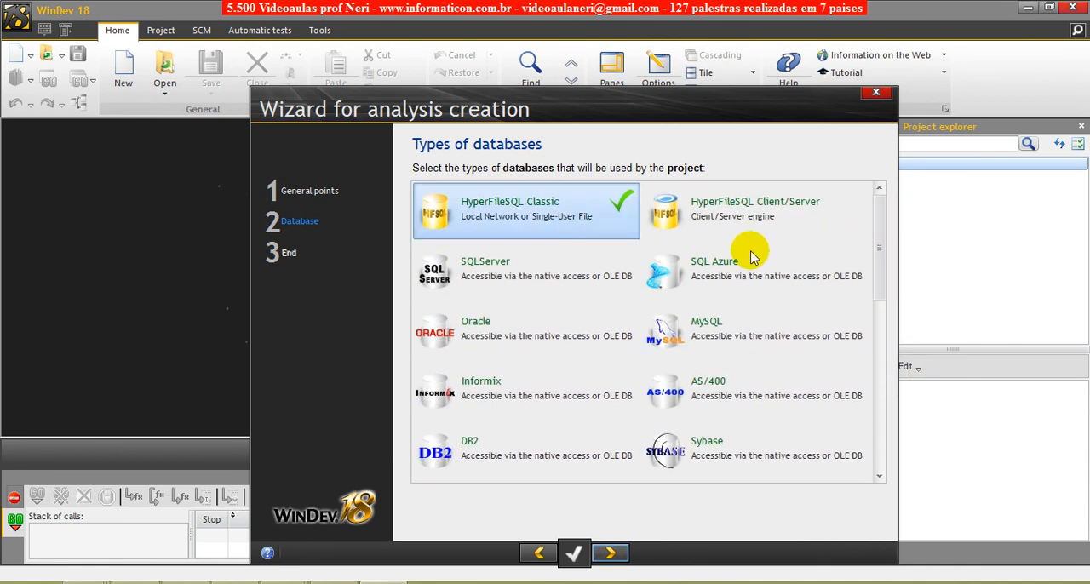
click(687, 207)
click(585, 202)
click(706, 205)
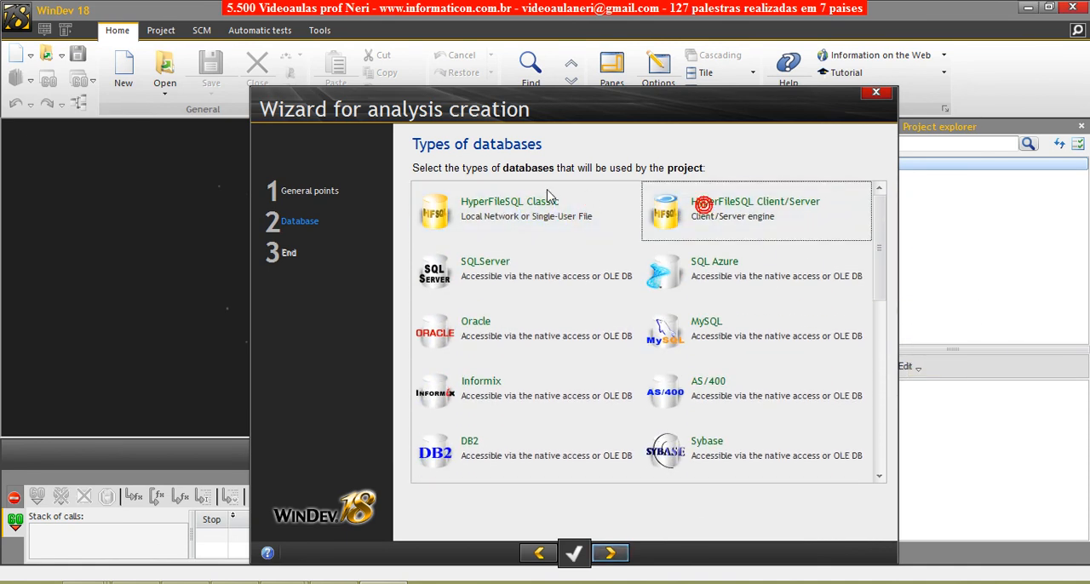
click(546, 189)
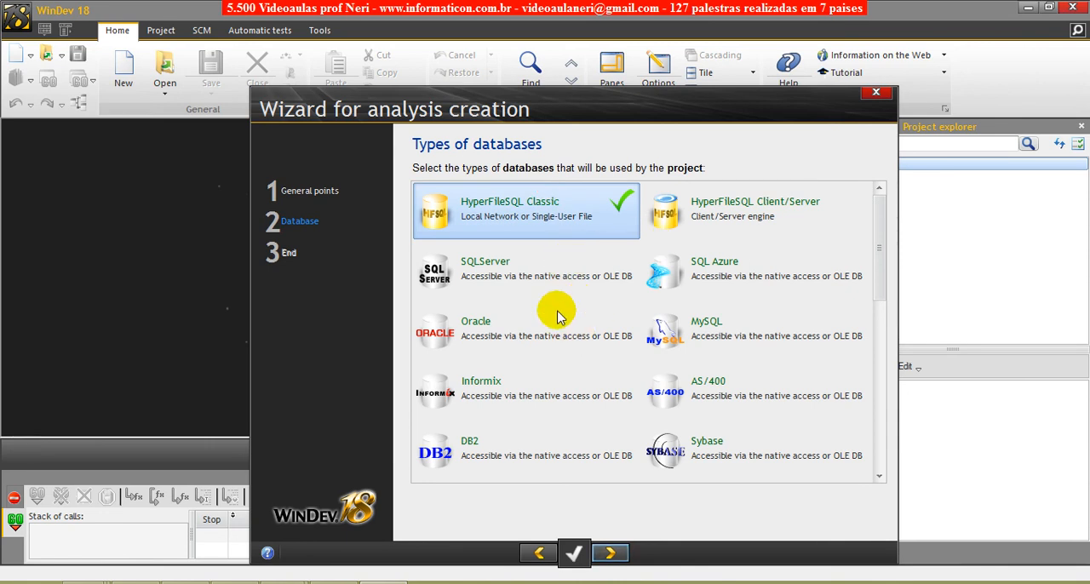
click(613, 554)
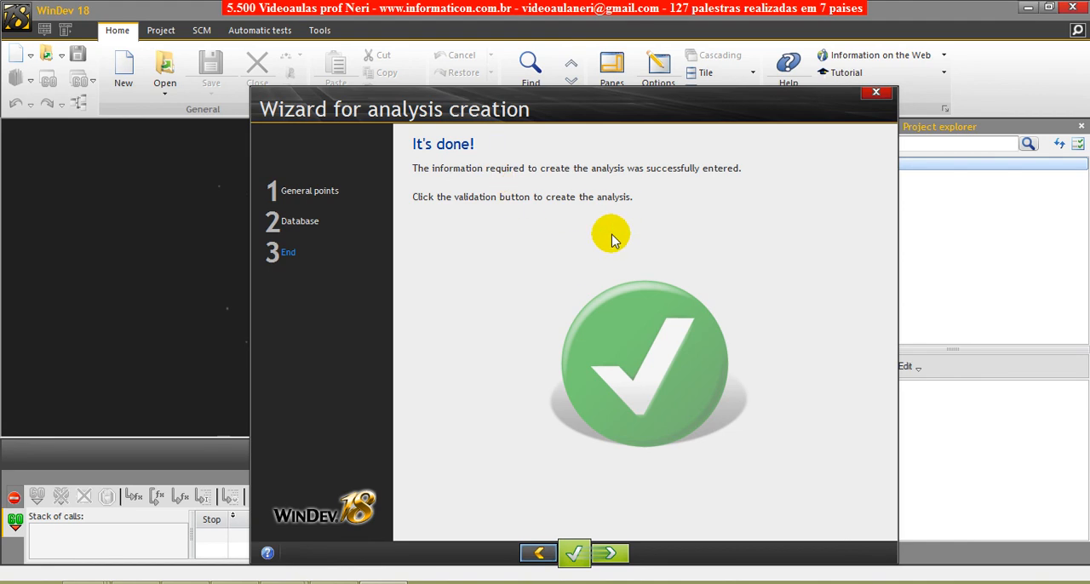
click(609, 553)
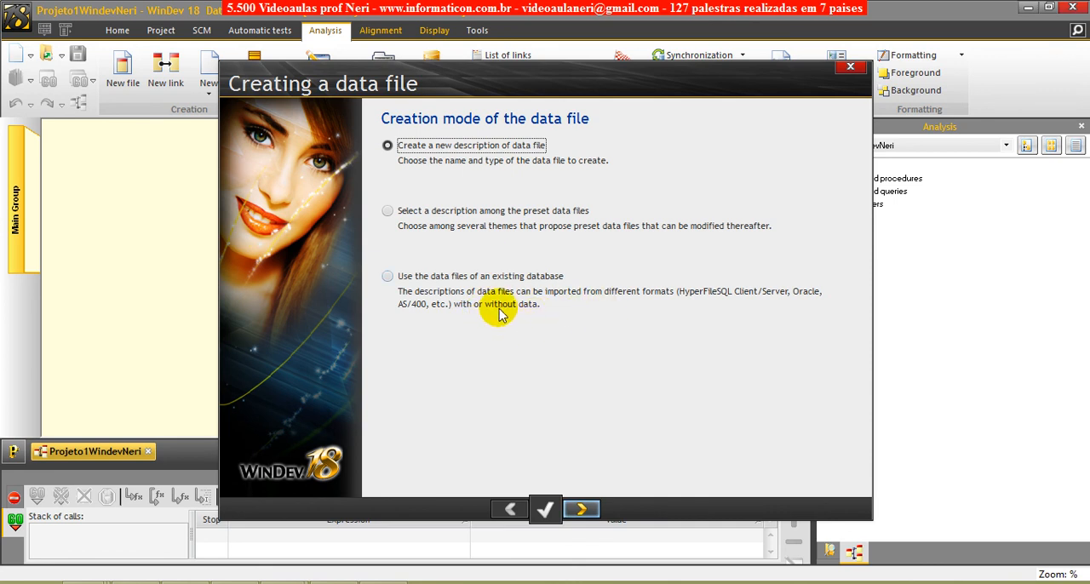
- Choose to create a new description of data file and name the data file Bairro
click(419, 146)
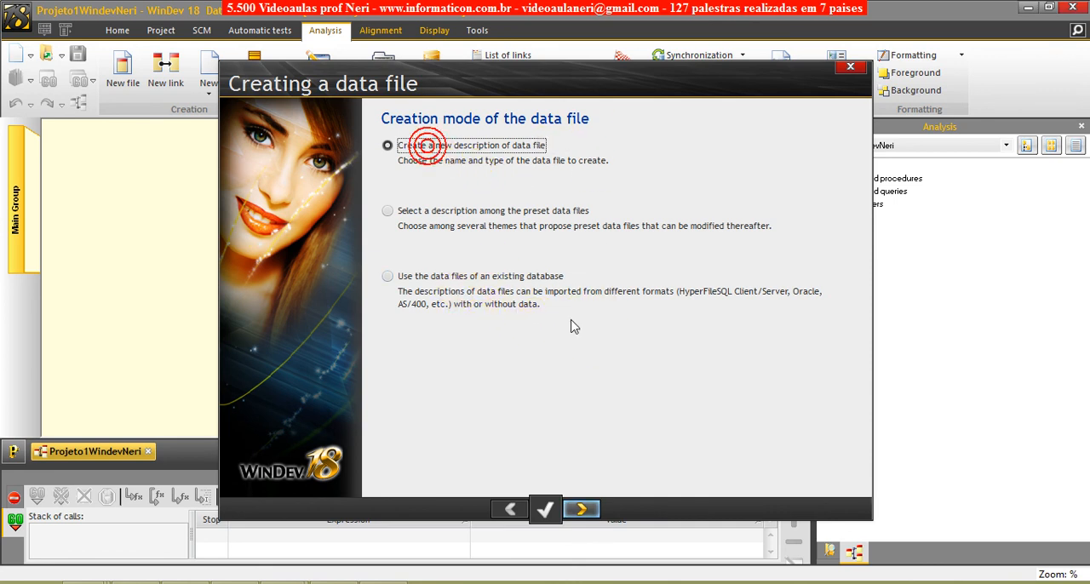
click(581, 509)
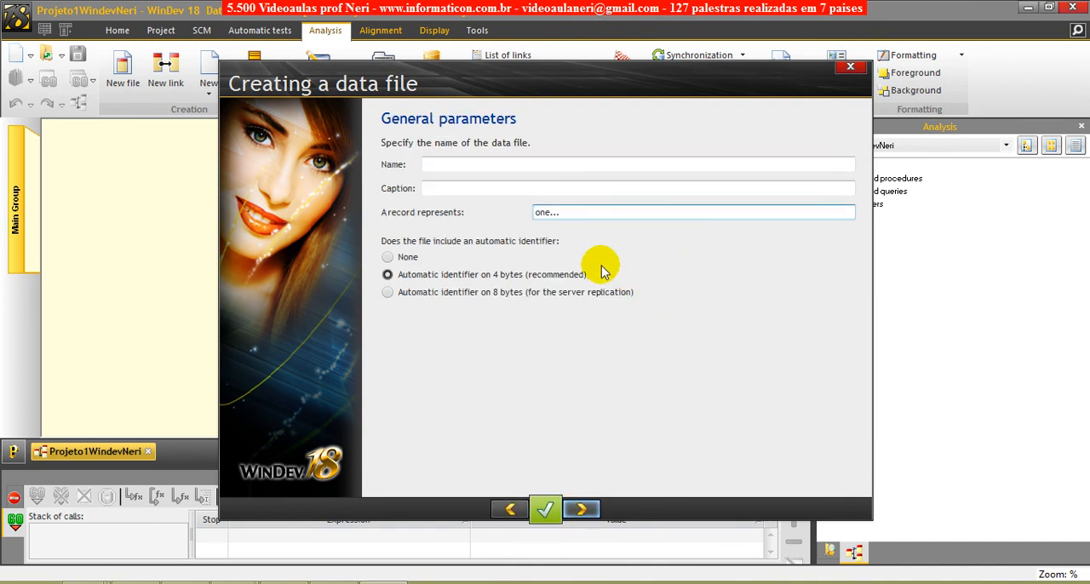
click(450, 164)
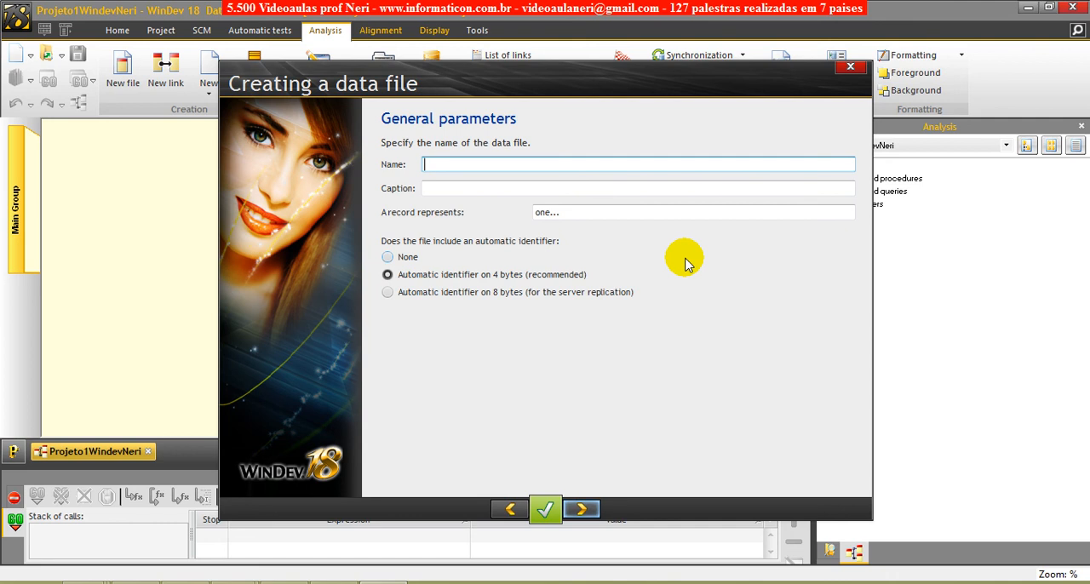
text(Bairro)
- Set the data file's caption to "Tabela de Bairro"
click(422, 186)
double_click(423, 188)
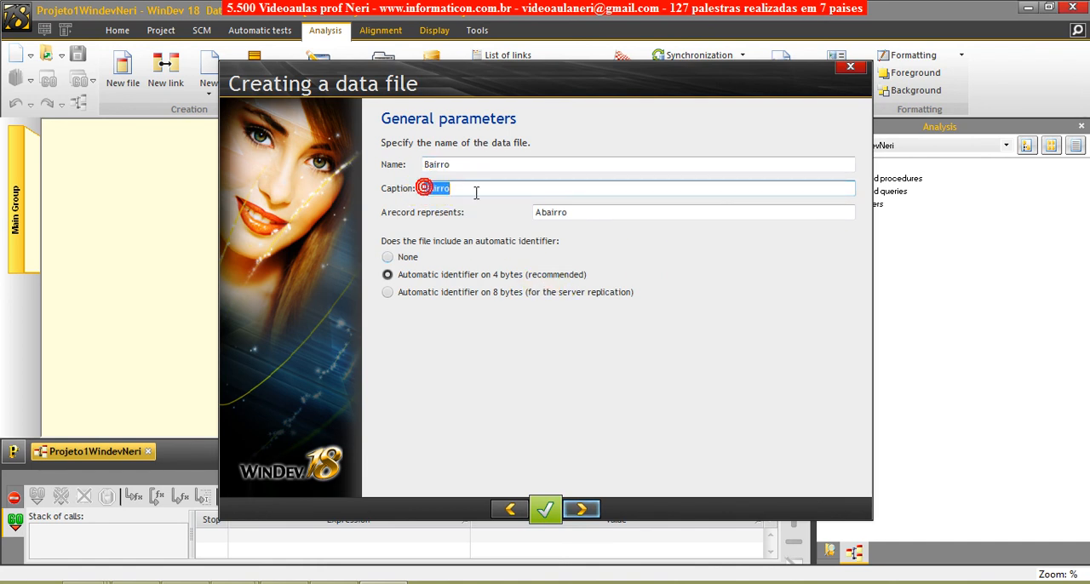
click(520, 188)
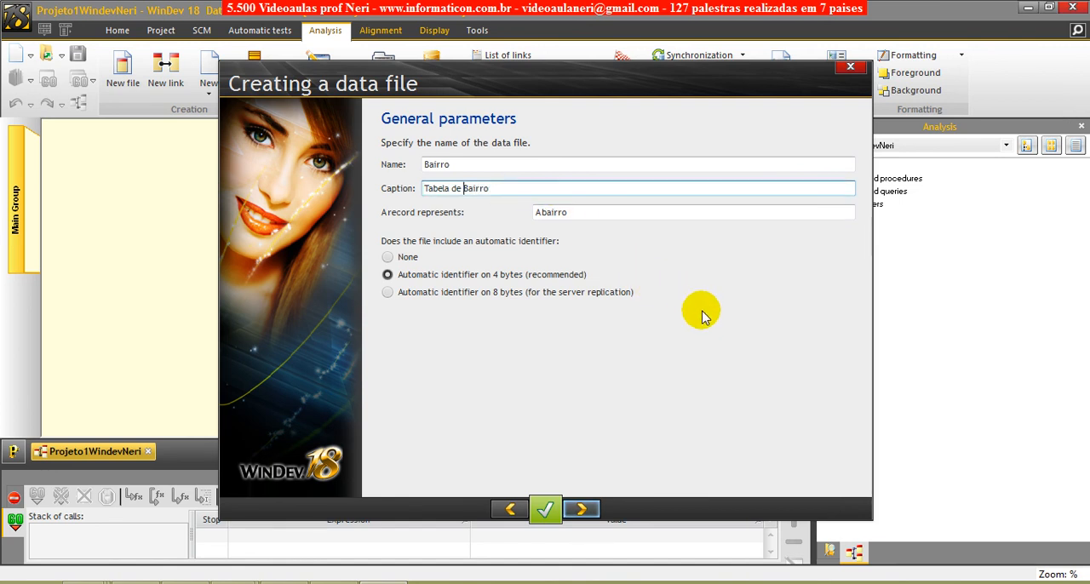
click(454, 164)
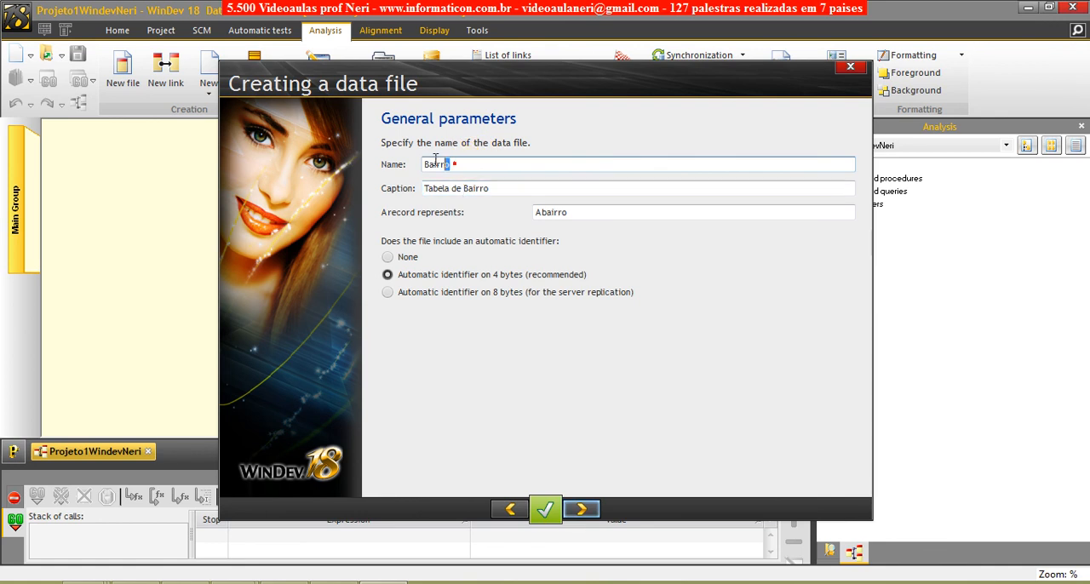
drag(481, 183, 402, 177)
drag(490, 166, 426, 158)
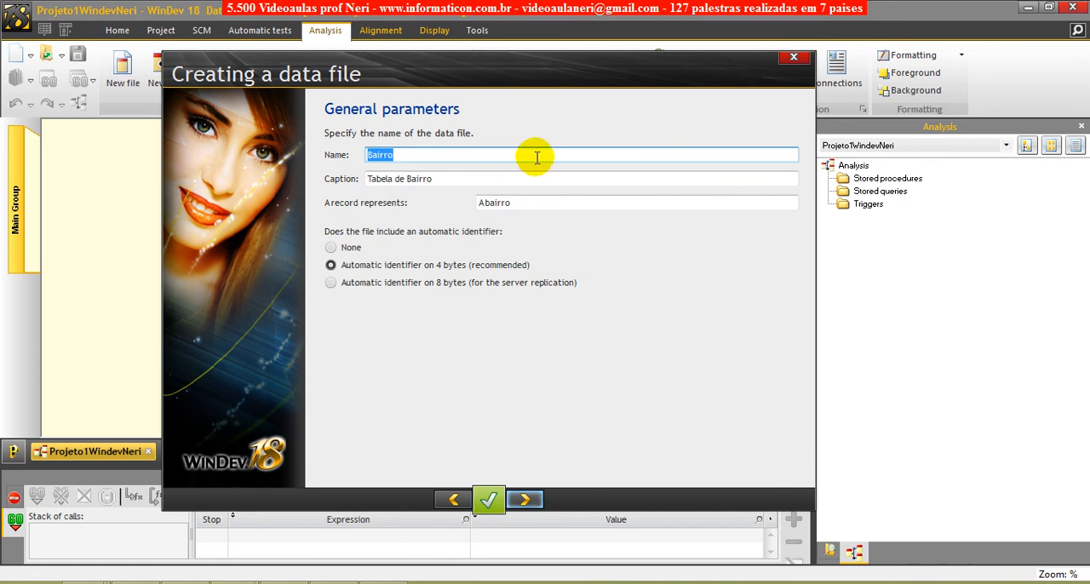
mouse_move(466, 71)
mouse_down()
mouse_move(449, 82)
mouse_move(471, 85)
mouse_up()
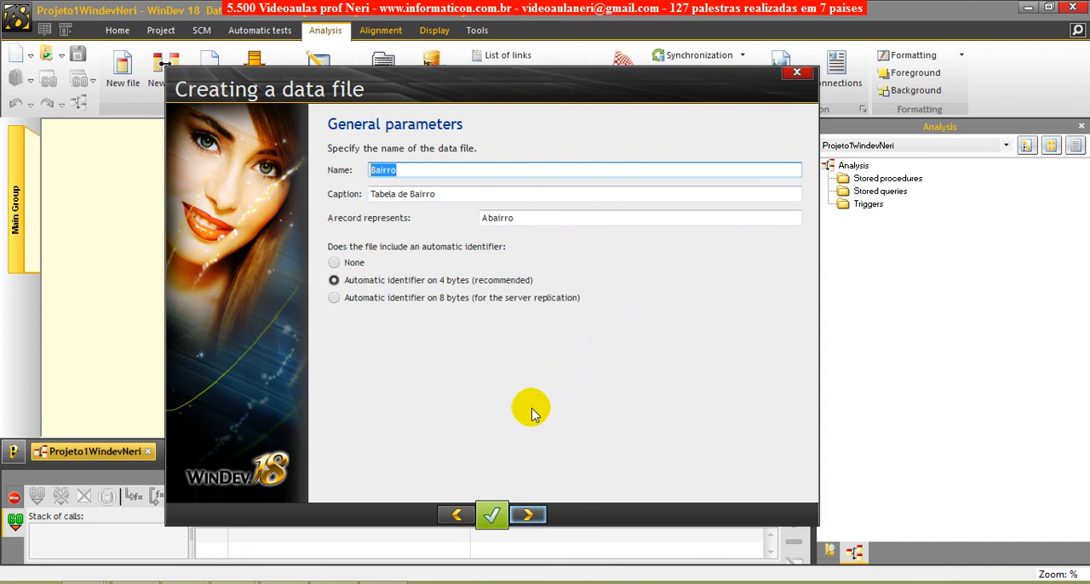
- Keep HyperFileSQL Classic as the data file's database type and finish the wizard to create Bairro in the analysis
click(532, 515)
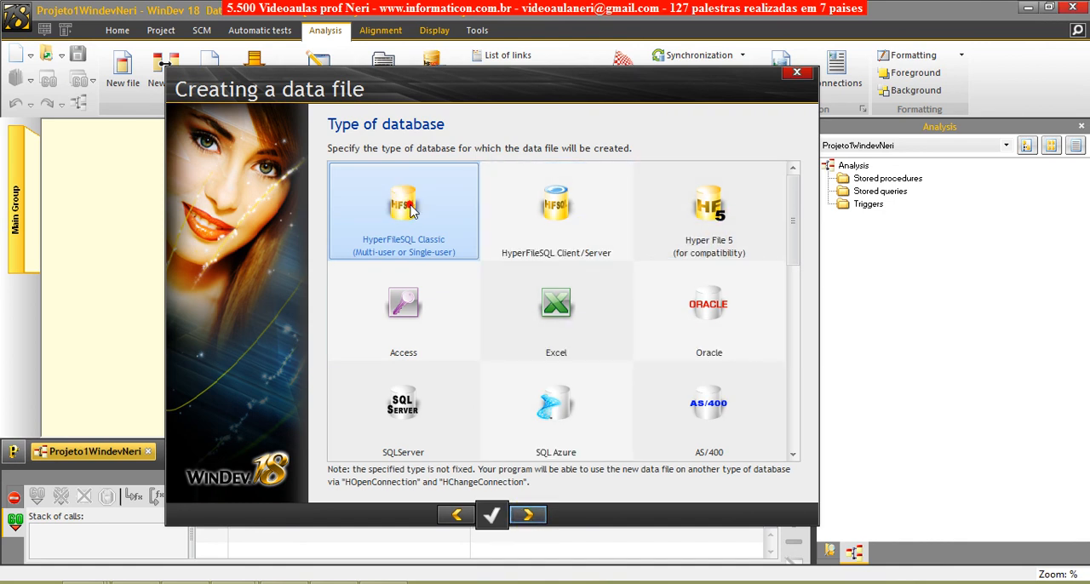
click(529, 517)
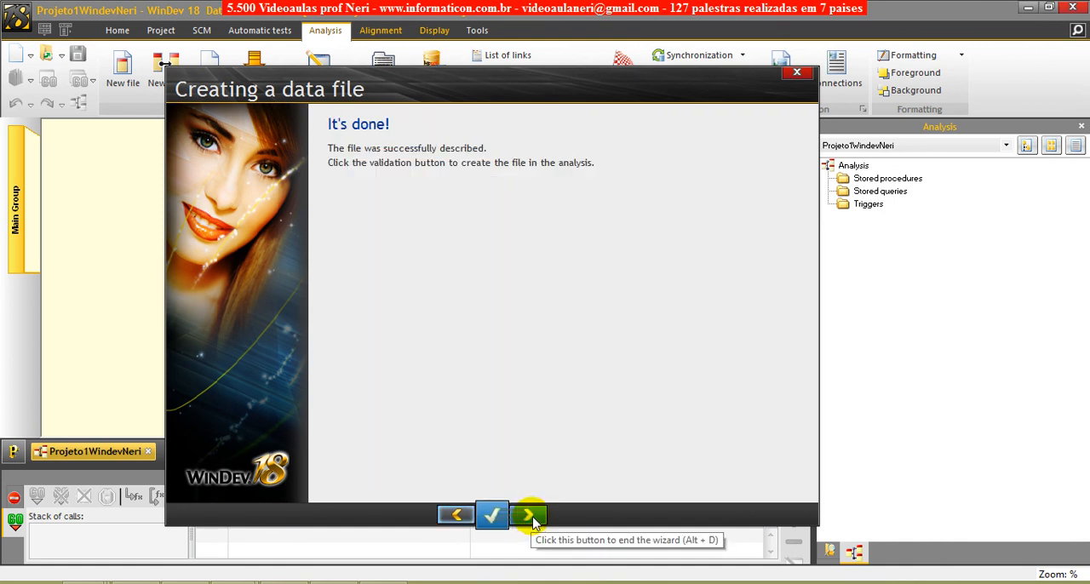
click(529, 516)
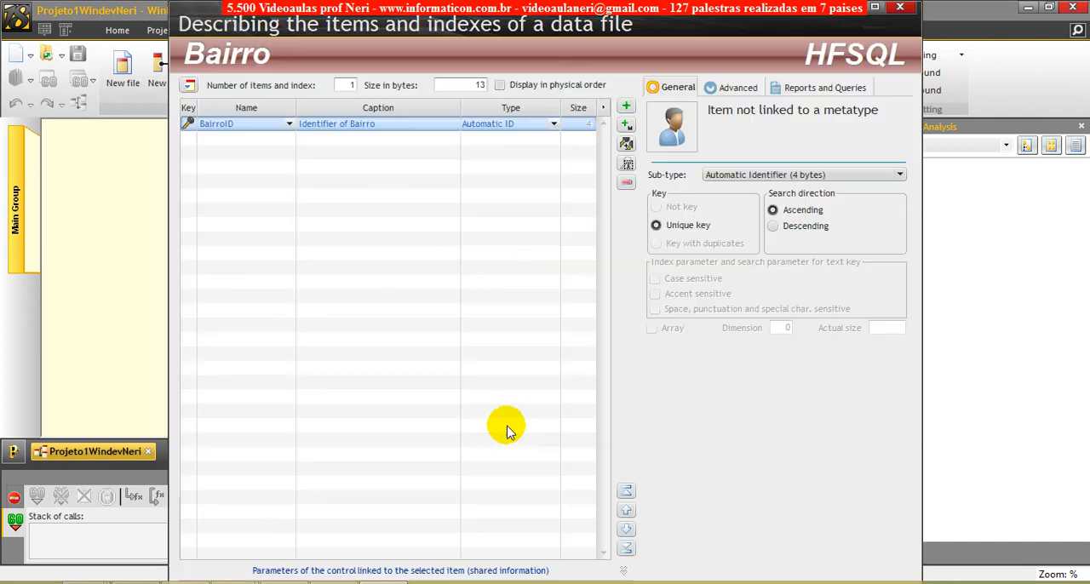
- Move the item description window aside to examine the Bairro file in the analysis
mouse_move(576, 24)
mouse_down()
mouse_move(896, 133)
mouse_move(925, 84)
mouse_up()
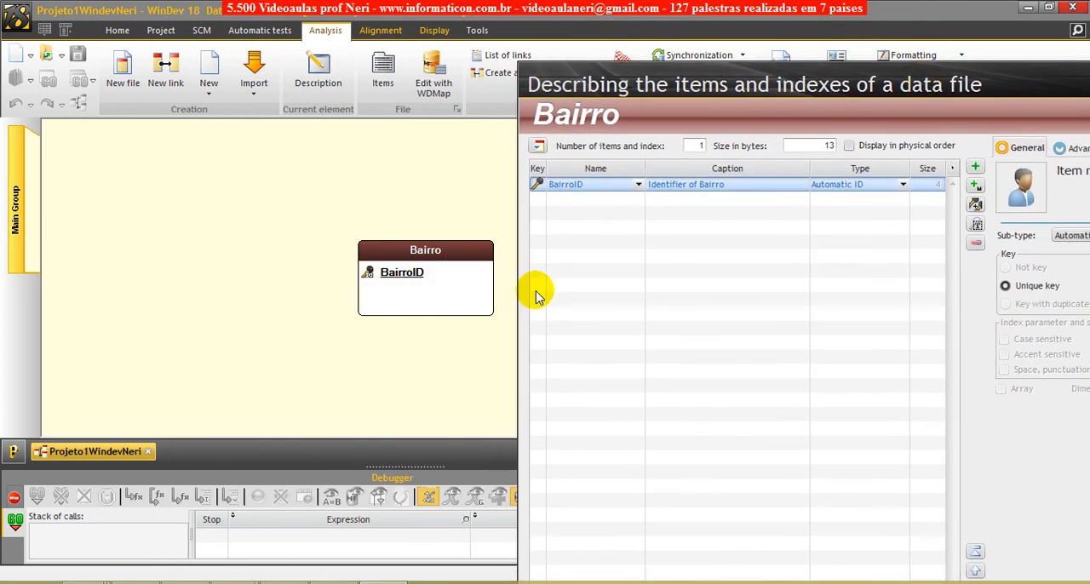
click(456, 278)
mouse_move(728, 85)
mouse_down()
mouse_move(666, 54)
mouse_move(673, 77)
mouse_move(717, 74)
mouse_up()
- Select the empty row below BairroID and move the item description window back over the analysis
click(569, 195)
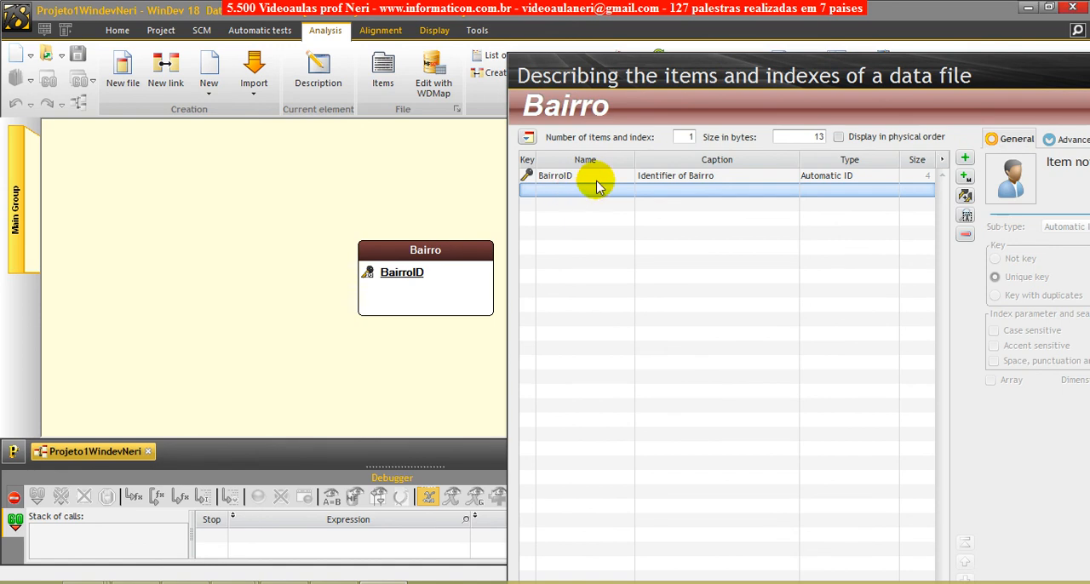
drag(717, 78, 362, 140)
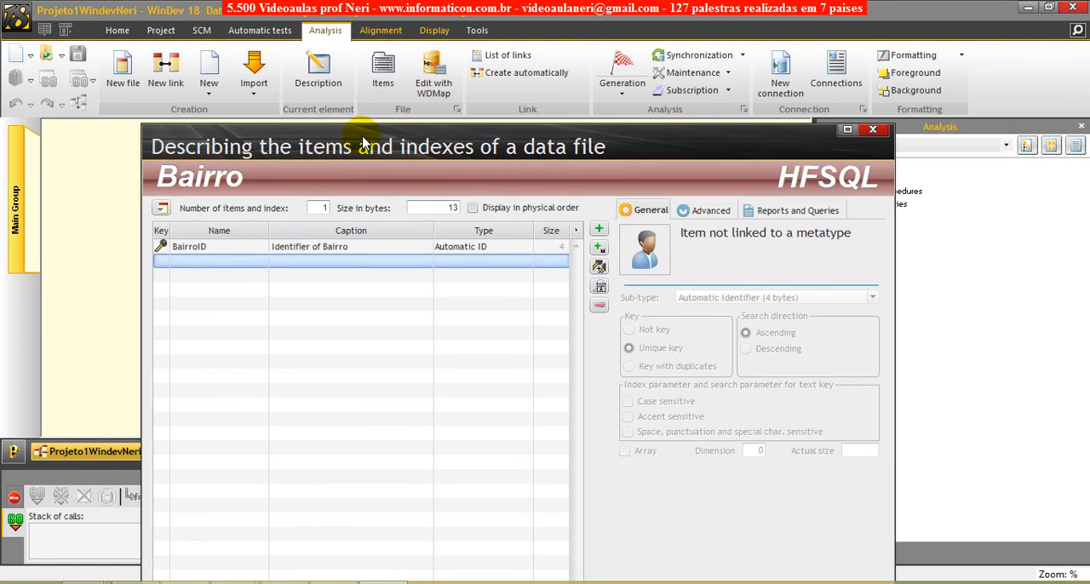
drag(557, 157, 577, 173)
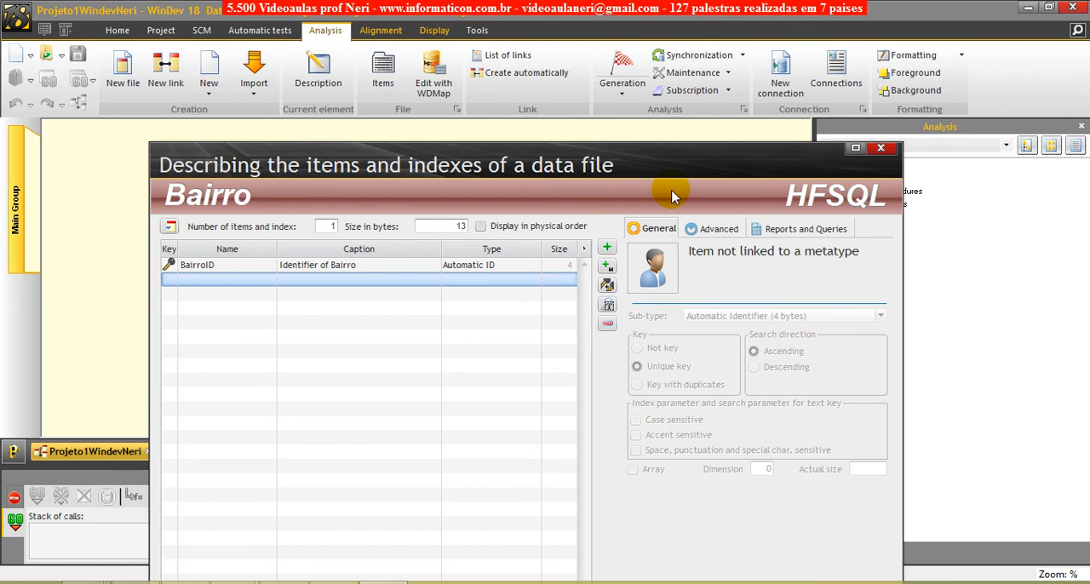